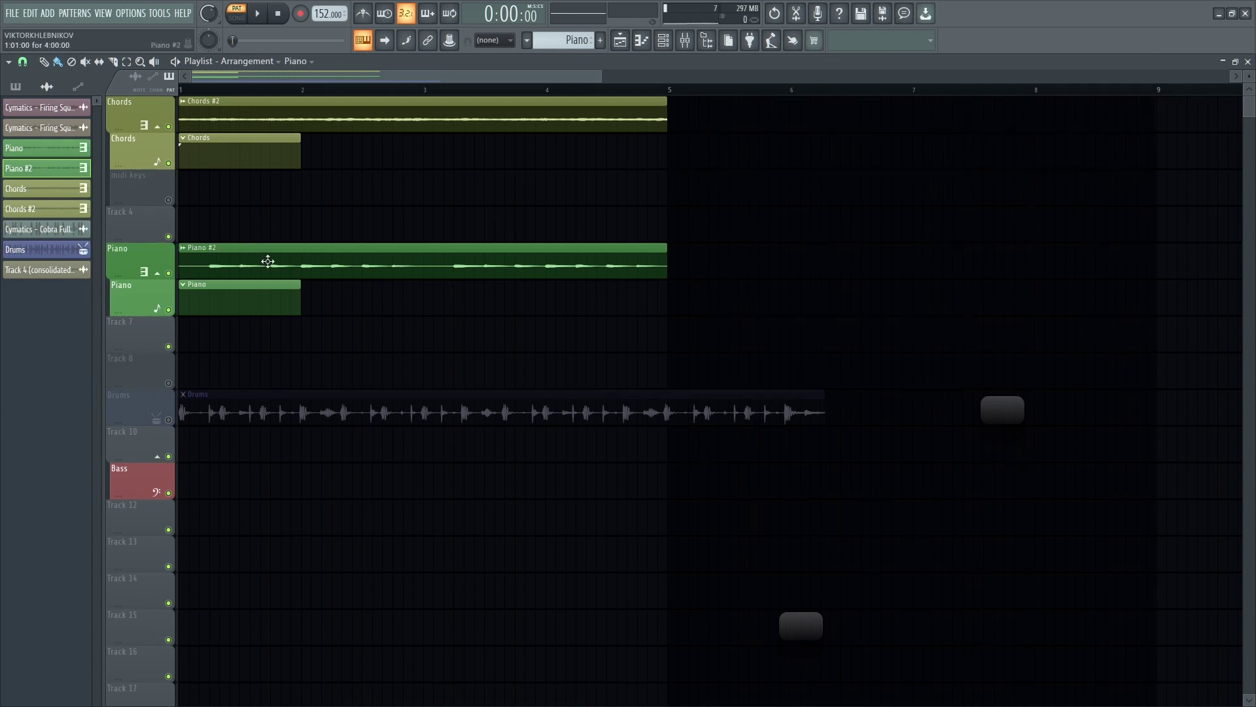
Mute the Chords #2 audio track and switch playback to Song mode
{"action": "left_click", "coordinate": [169, 125]}
{"action": "left_click", "coordinate": [201, 90]}
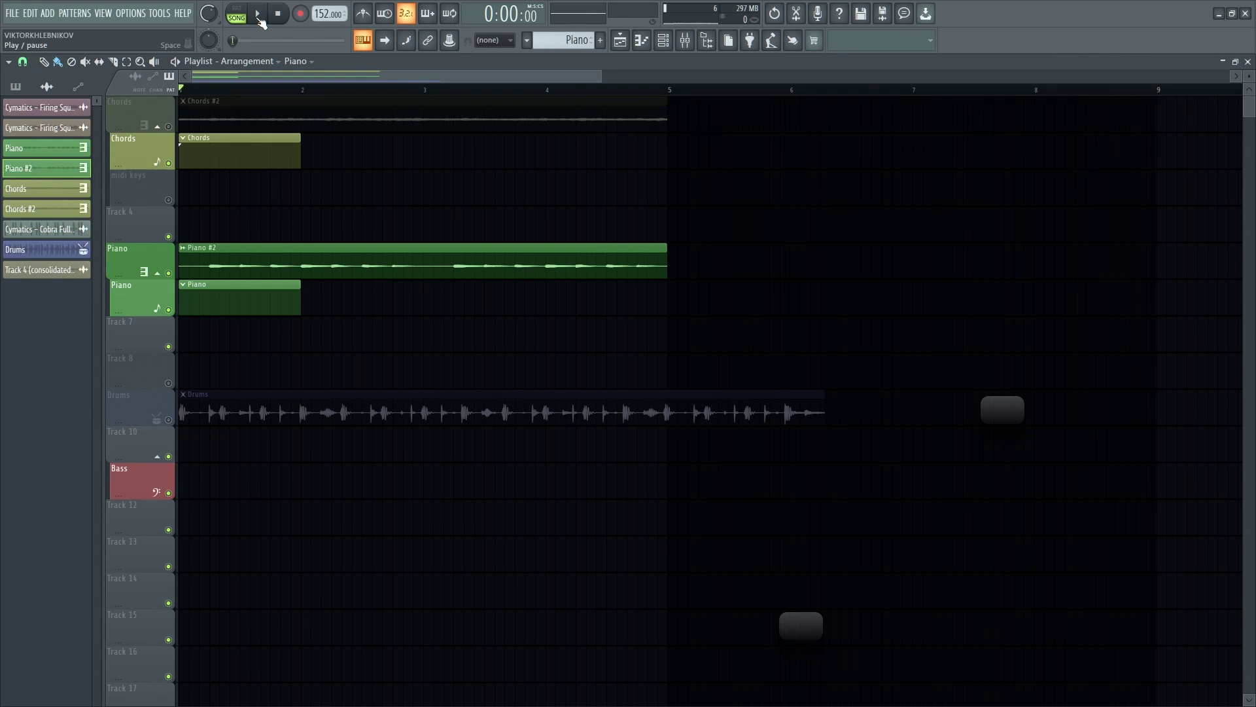
{"action": "left_click", "coordinate": [259, 15]}
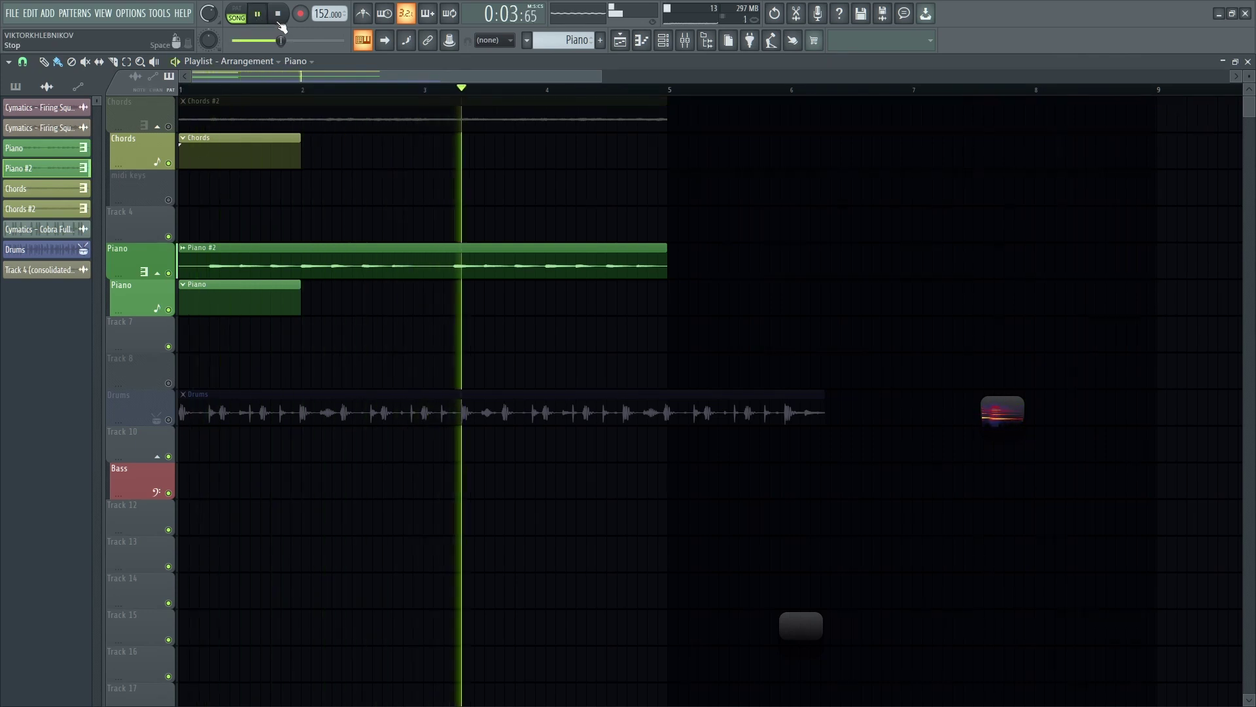
{"action": "left_click", "coordinate": [279, 20]}
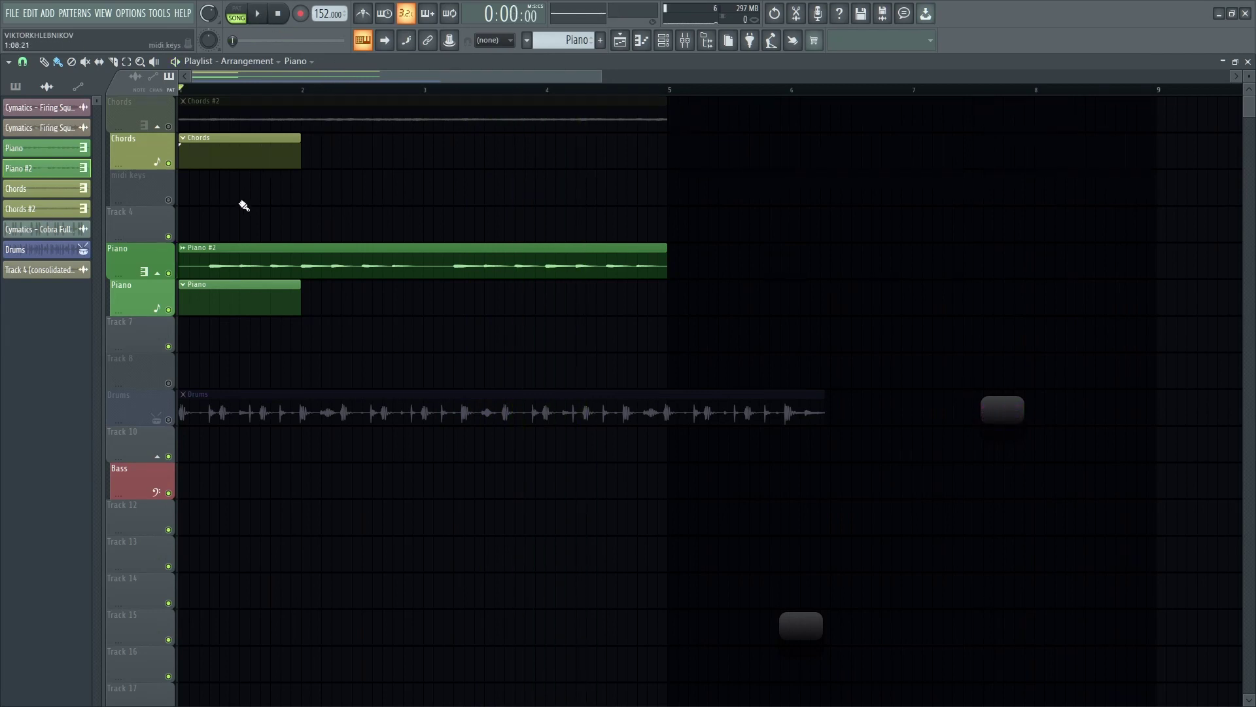
Open the Piano #2 clip in Edison via Edit sample and position its window
{"action": "left_click", "coordinate": [184, 253]}
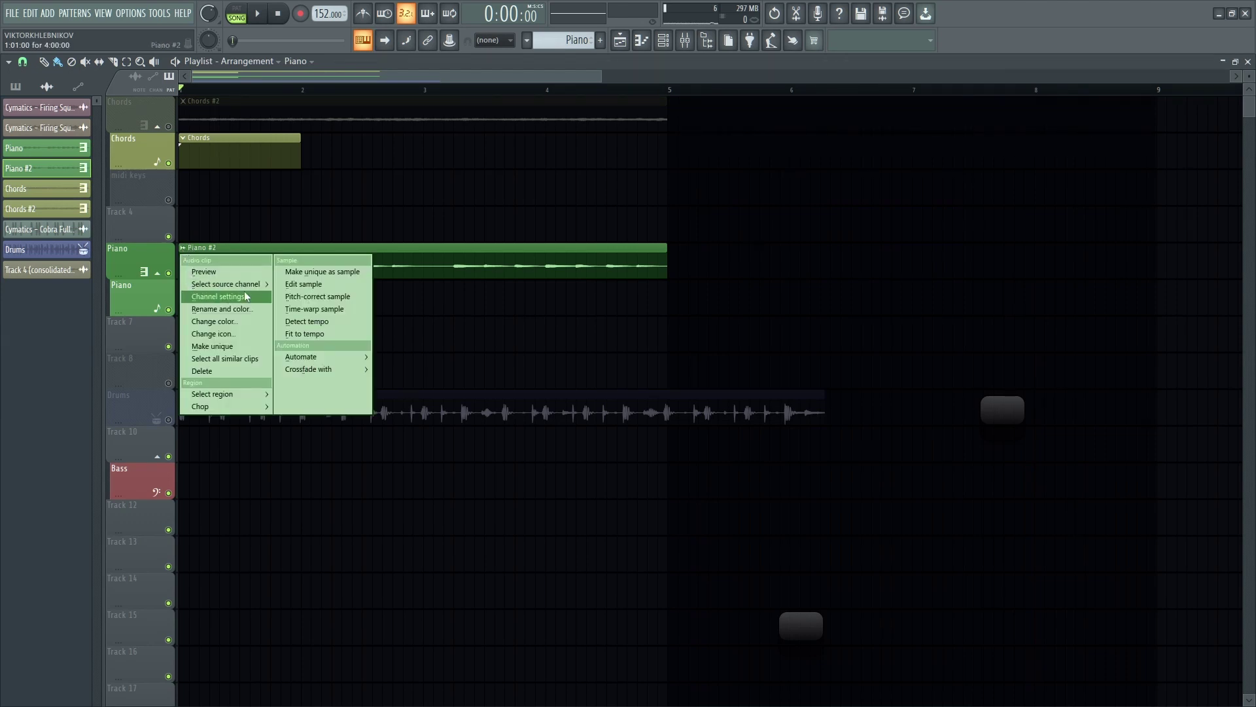
{"action": "left_click", "coordinate": [295, 287]}
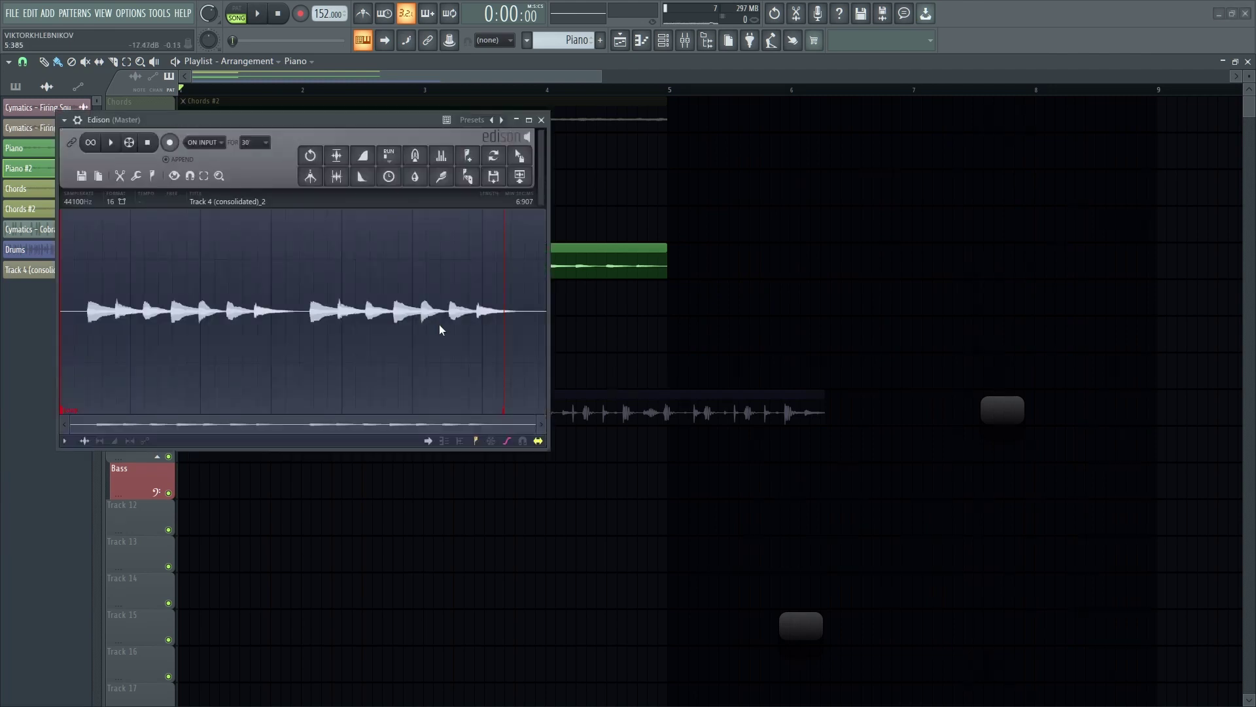
{"action": "left_click_drag", "start_coordinate": [341, 121], "coordinate": [750, 166]}
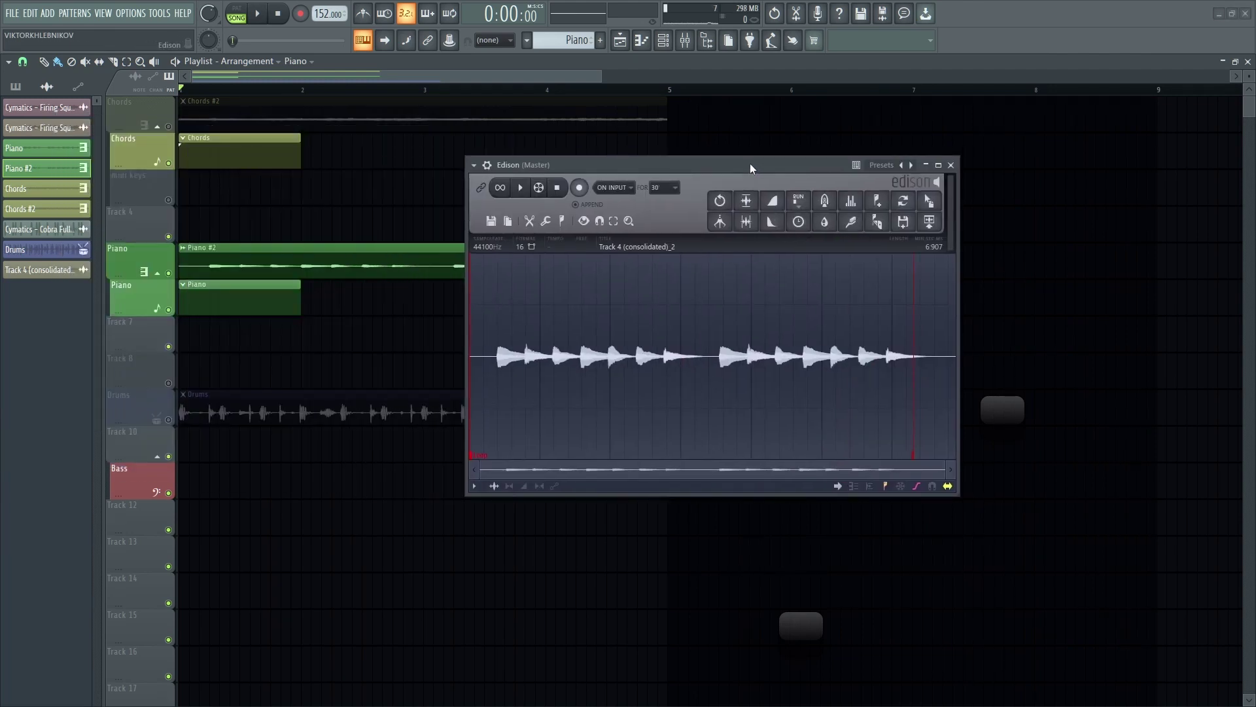
{"action": "left_click_drag", "start_coordinate": [719, 168], "coordinate": [714, 147]}
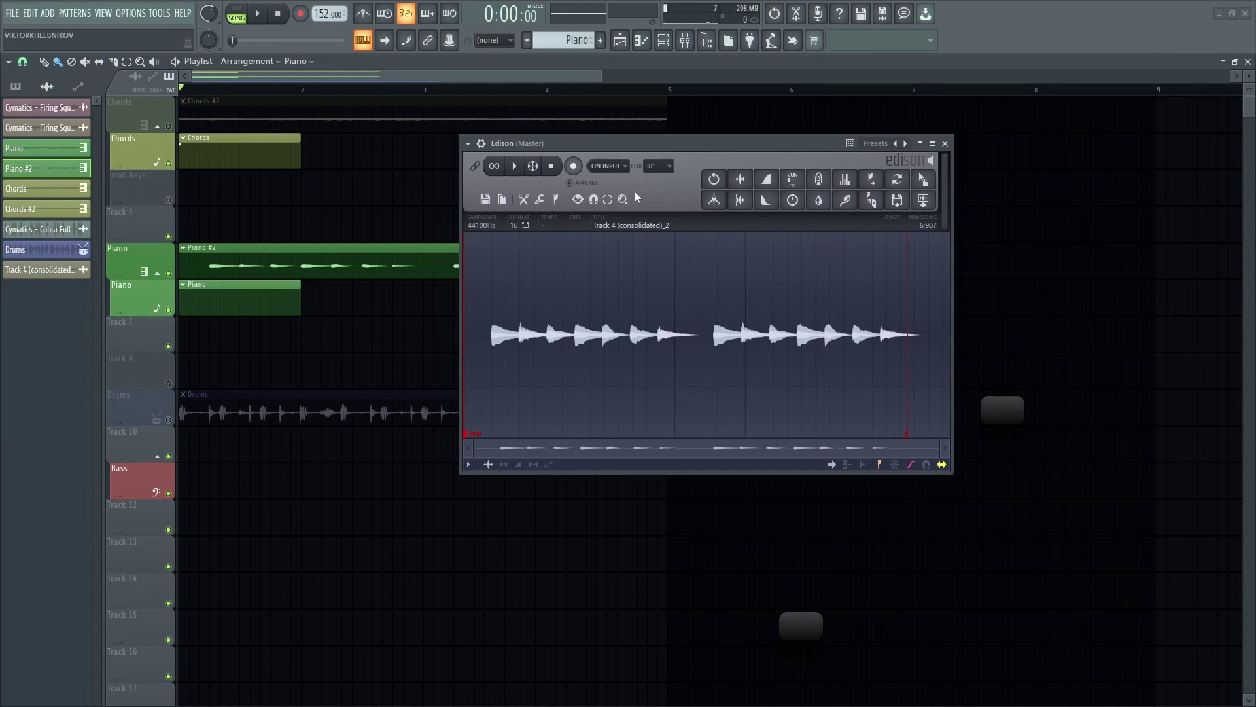
Show Edison's audio processing tools list after dismissing the sample format popup
{"action": "left_click", "coordinate": [539, 200]}
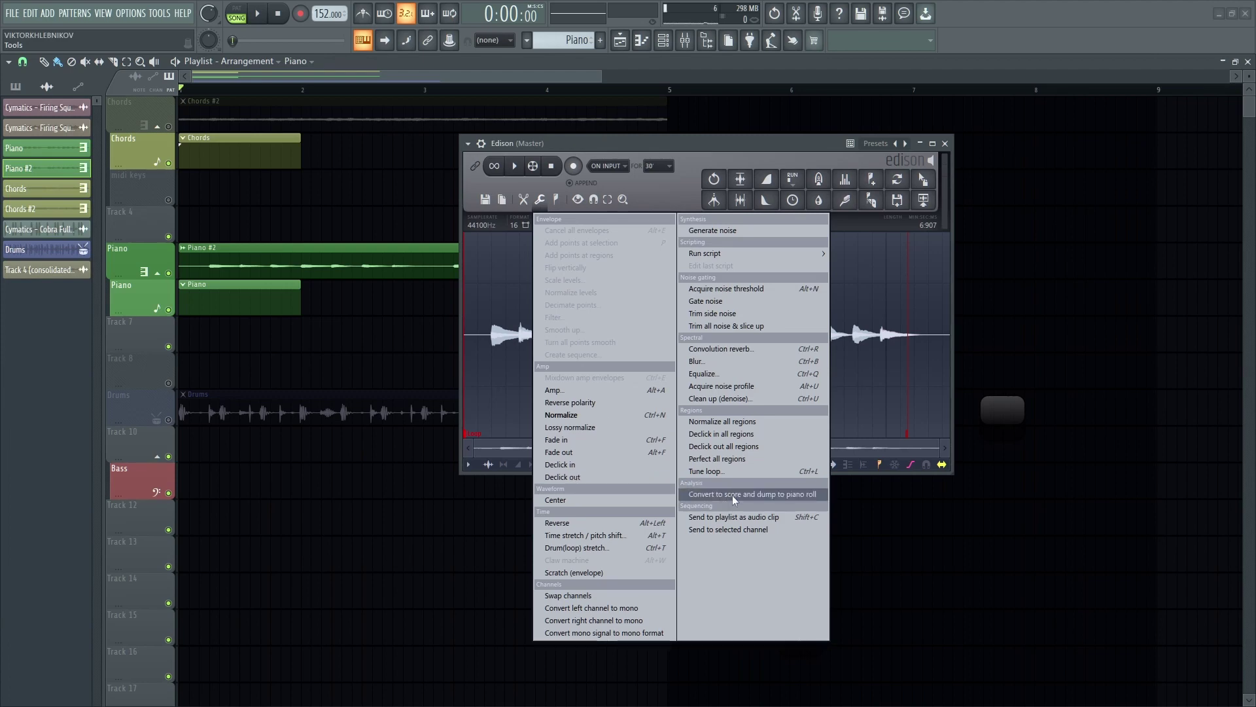
{"action": "left_click", "coordinate": [569, 138]}
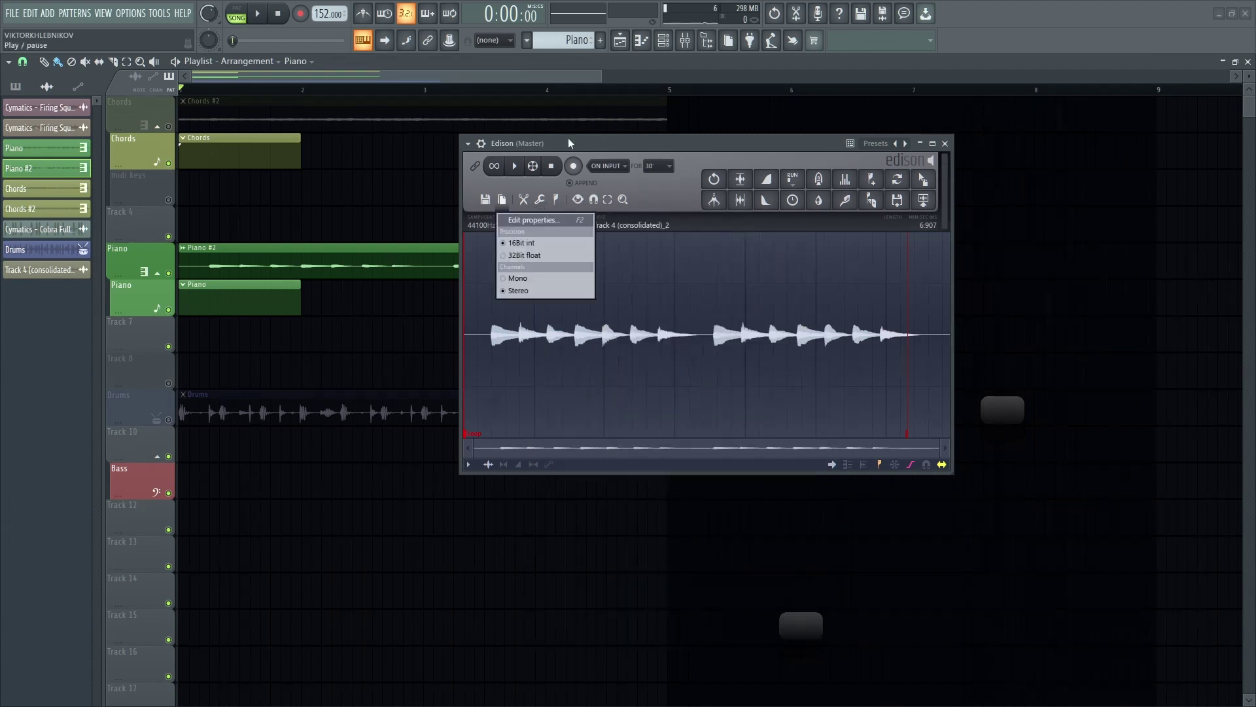
{"action": "left_click", "coordinate": [575, 74]}
{"action": "left_click", "coordinate": [664, 40]}
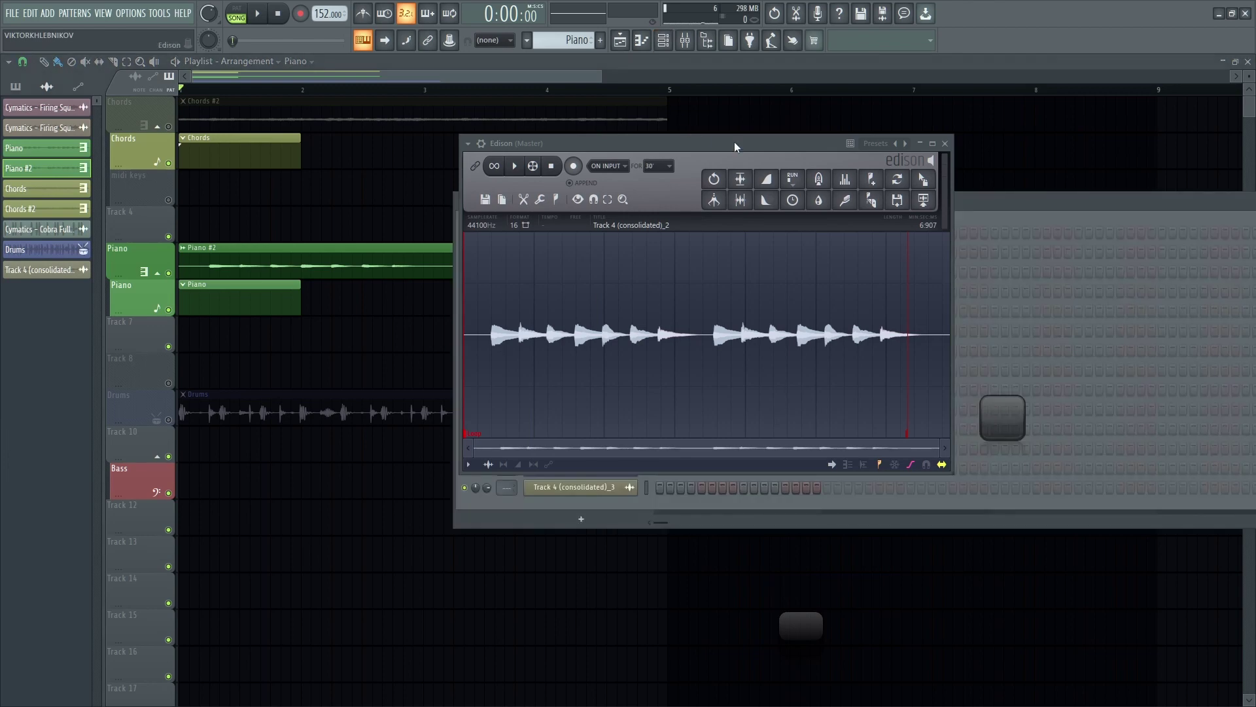
{"action": "left_click_drag", "start_coordinate": [755, 147], "coordinate": [705, 413]}
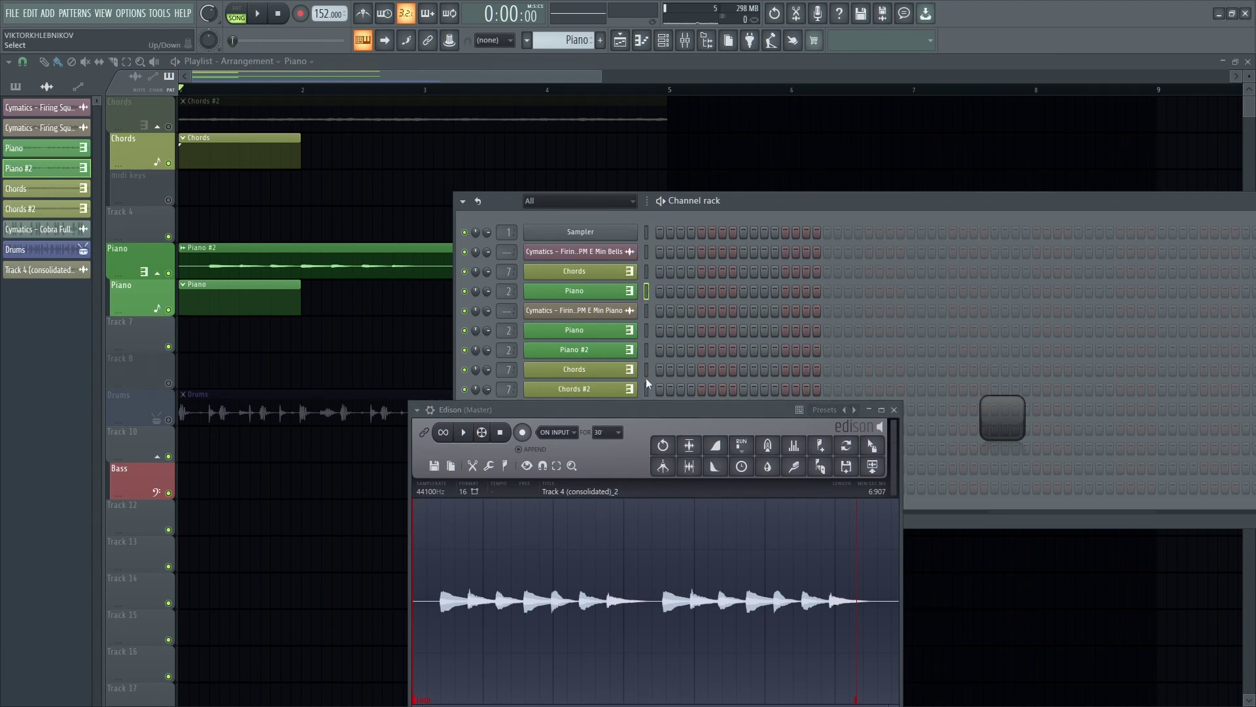
{"action": "left_click_drag", "start_coordinate": [640, 408], "coordinate": [586, 155]}
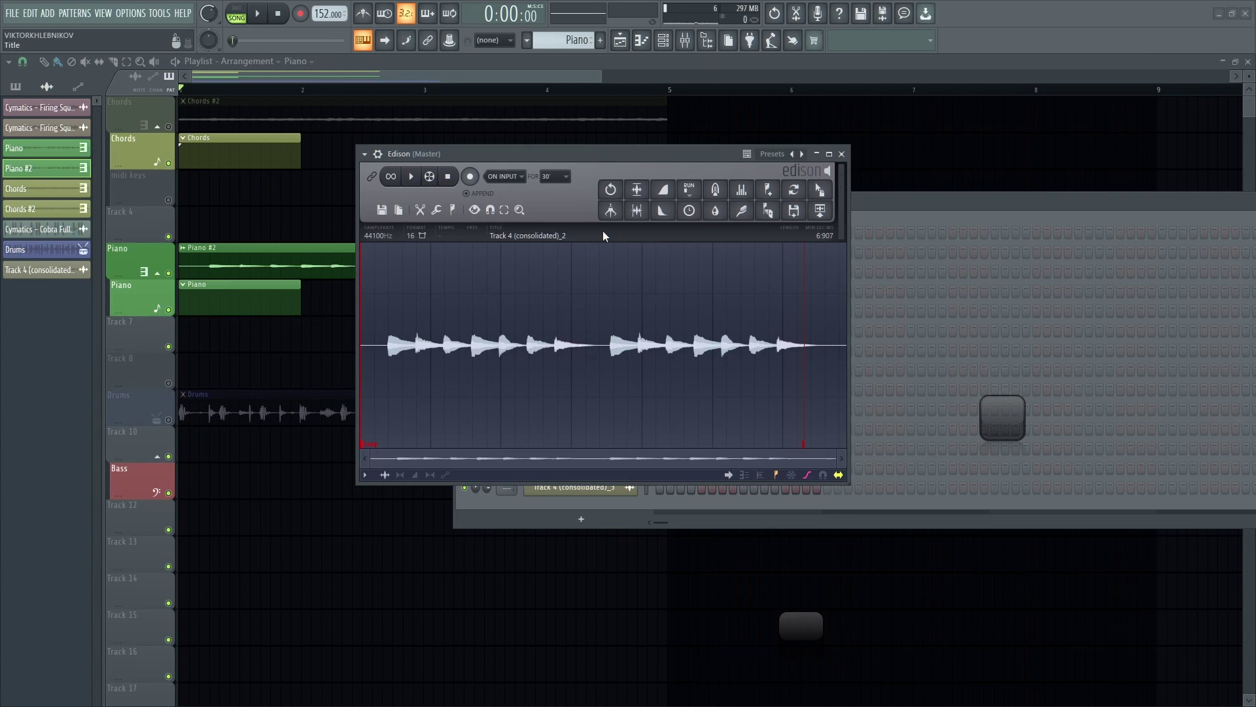
{"action": "left_click", "coordinate": [437, 210]}
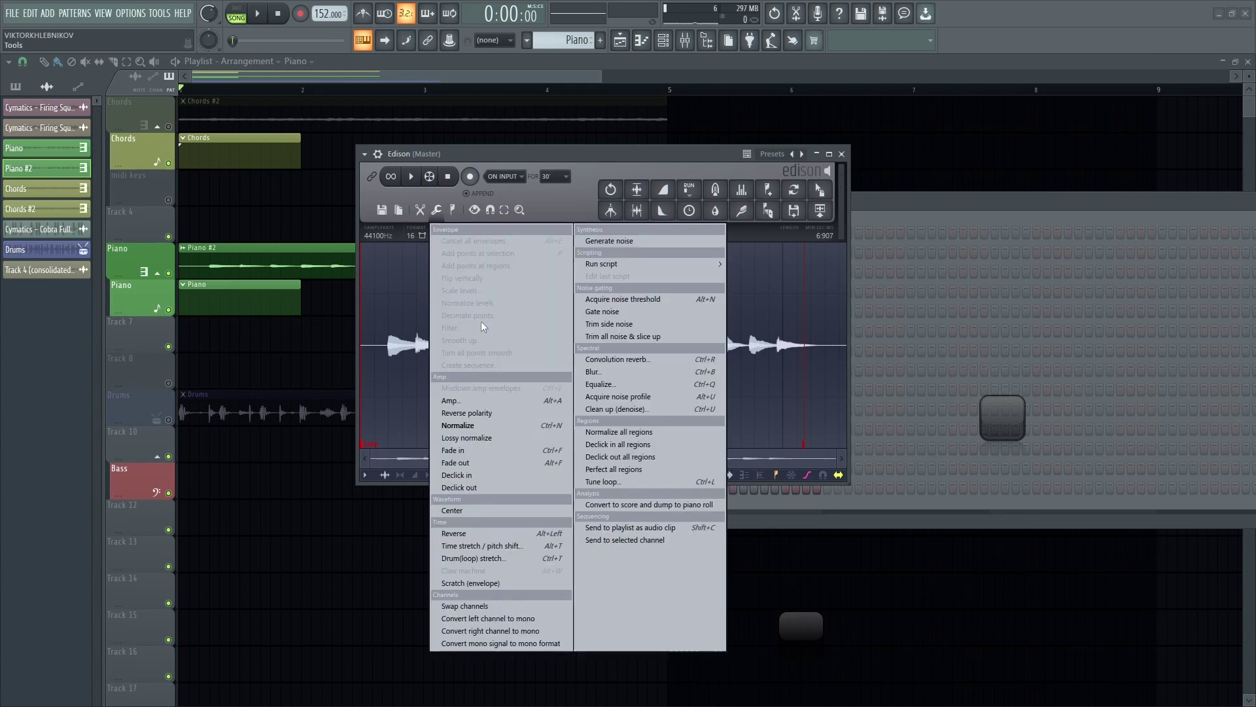
Convert Piano #2 to score in the Piano pattern and delete the tiny stray note
{"action": "left_click", "coordinate": [649, 506]}
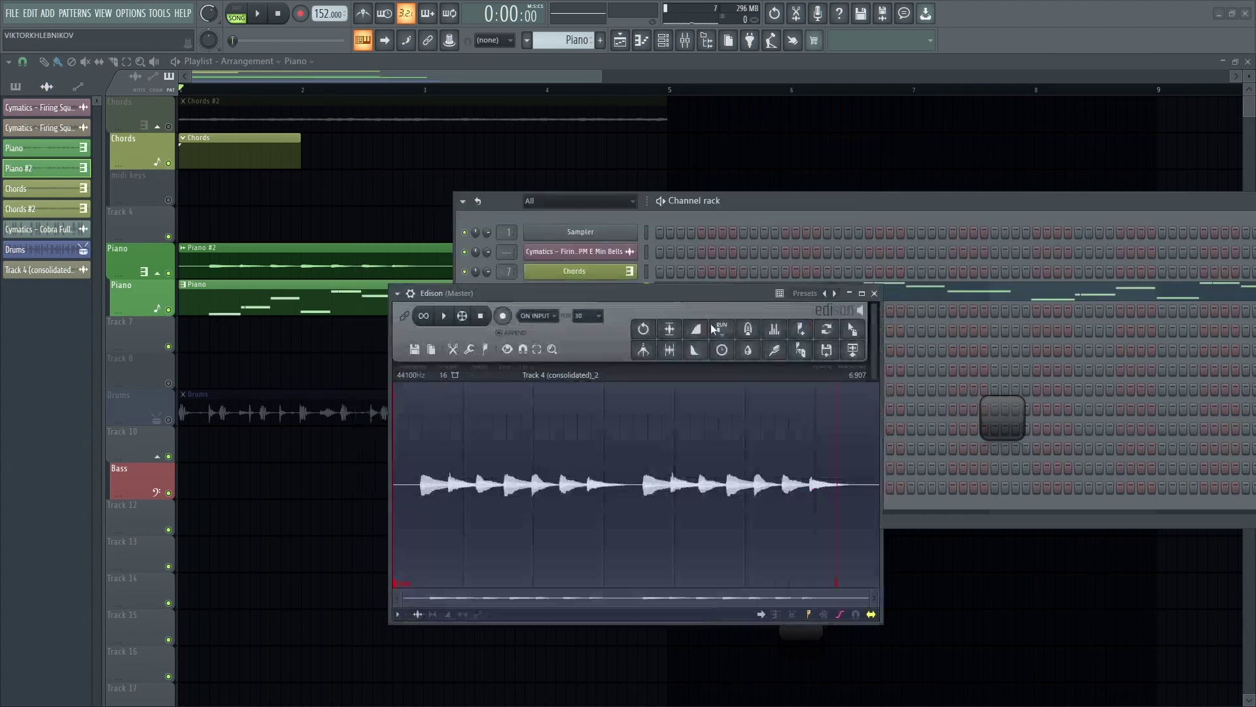
{"action": "left_click_drag", "start_coordinate": [656, 151], "coordinate": [814, 398]}
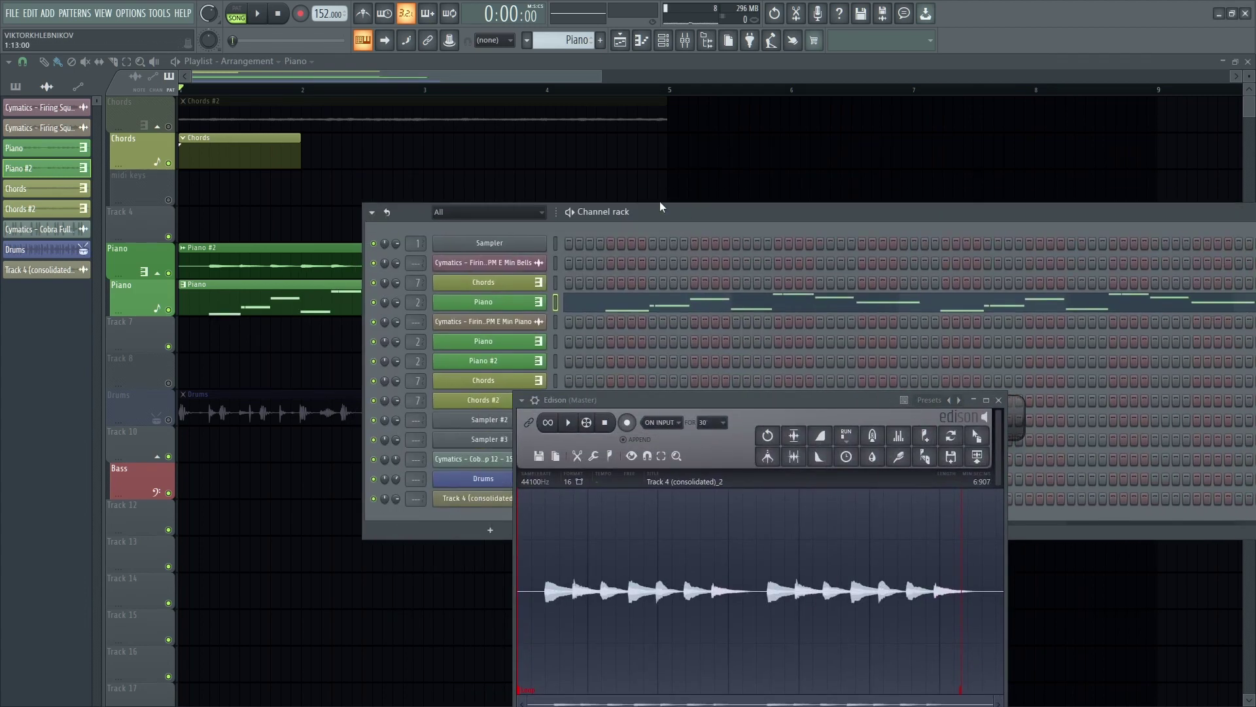
{"action": "left_click_drag", "start_coordinate": [785, 199], "coordinate": [613, 166]}
{"action": "left_click", "coordinate": [561, 264]}
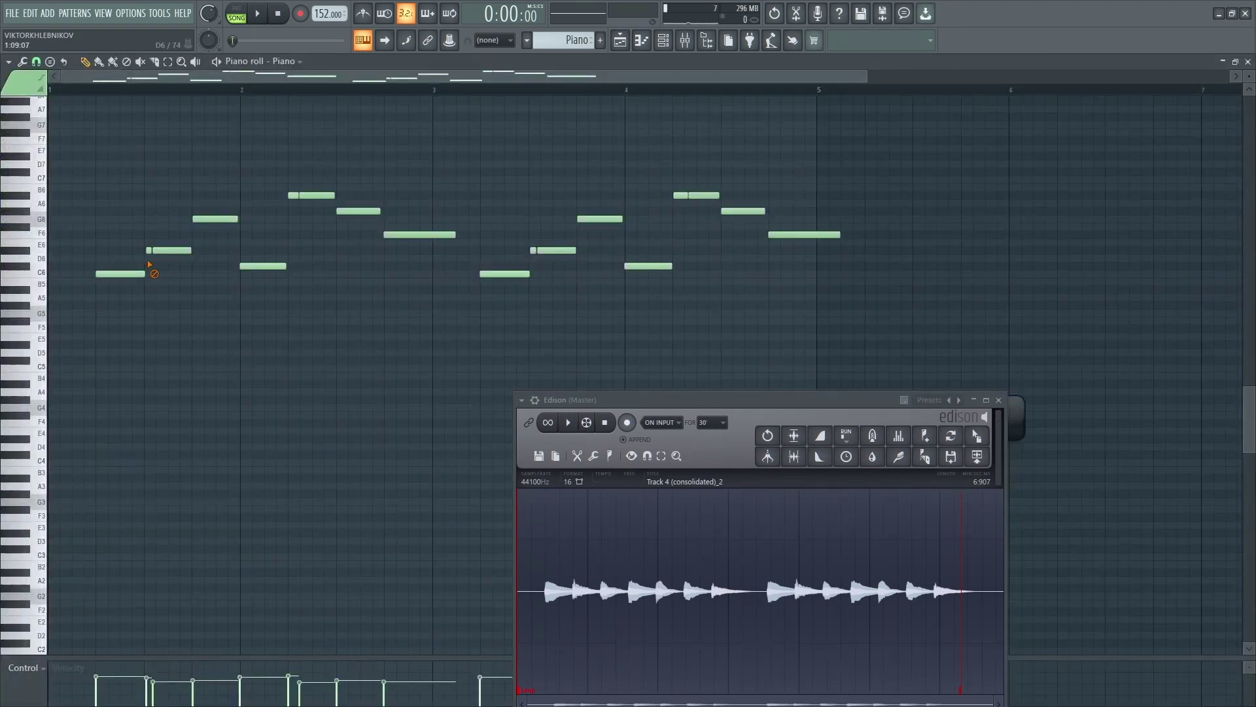
{"action": "right_click", "coordinate": [148, 251]}
Open the converted Piano clip from the arrangement and play the melody once
{"action": "left_click", "coordinate": [621, 39]}
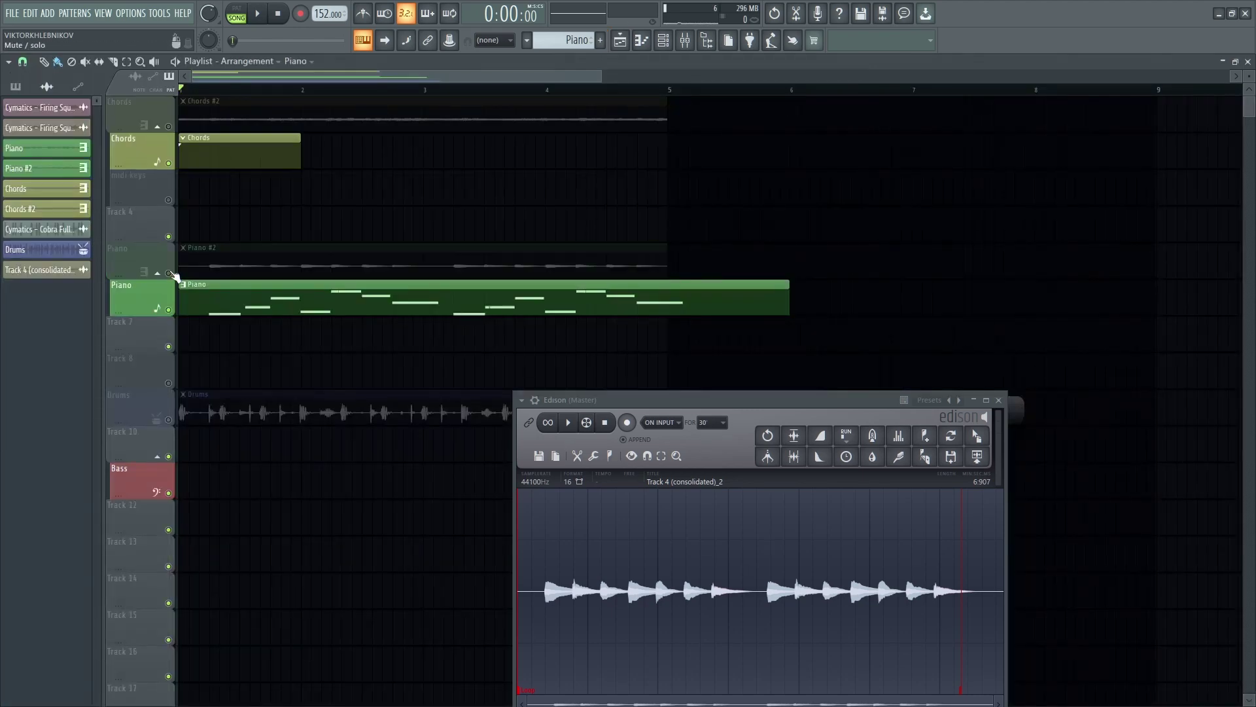
{"action": "double_click", "coordinate": [210, 302]}
{"action": "key", "text": "space"}
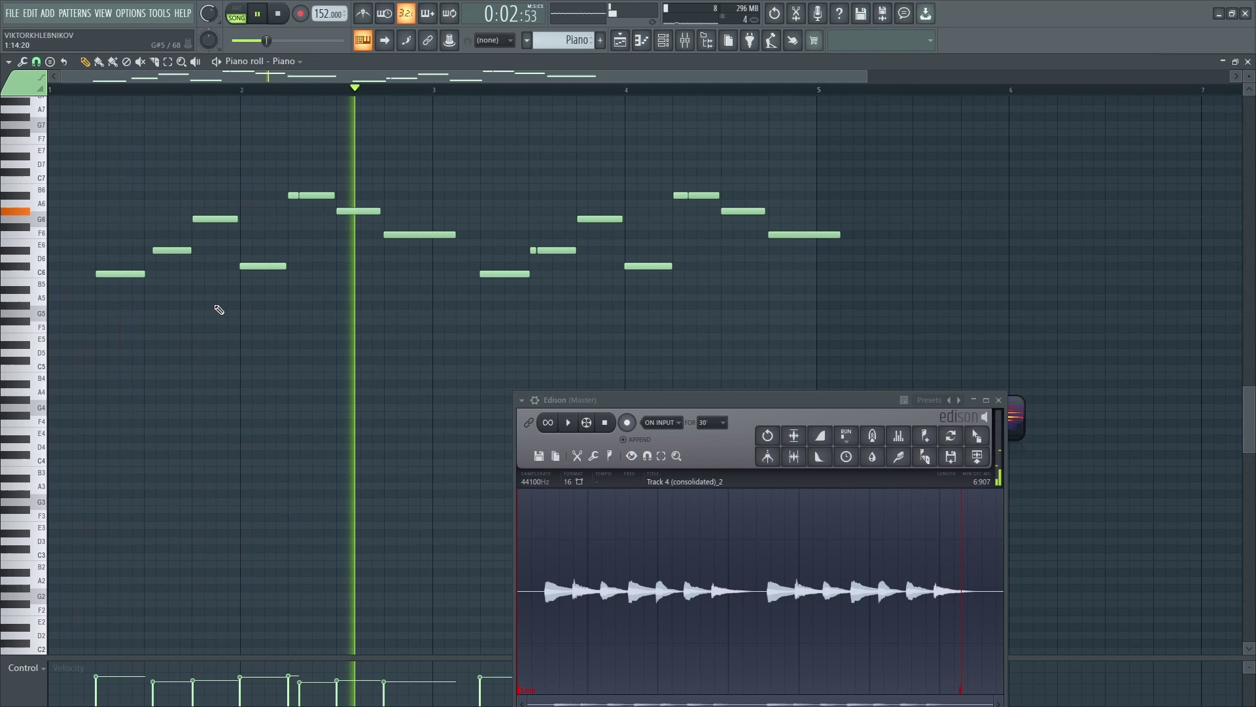
{"action": "key", "text": "space"}
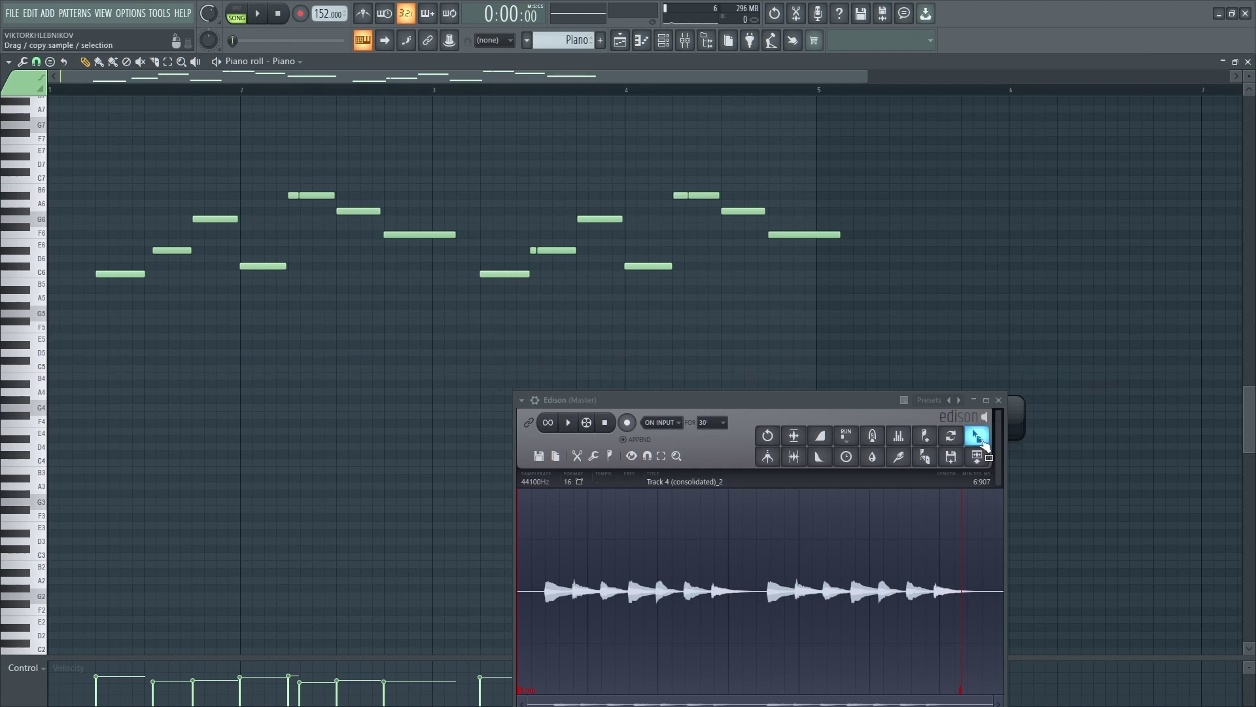
Lay the piano wav behind the notes, fix the duplicate G6 note, and play back
{"action": "left_click_drag", "start_coordinate": [983, 444], "coordinate": [472, 488]}
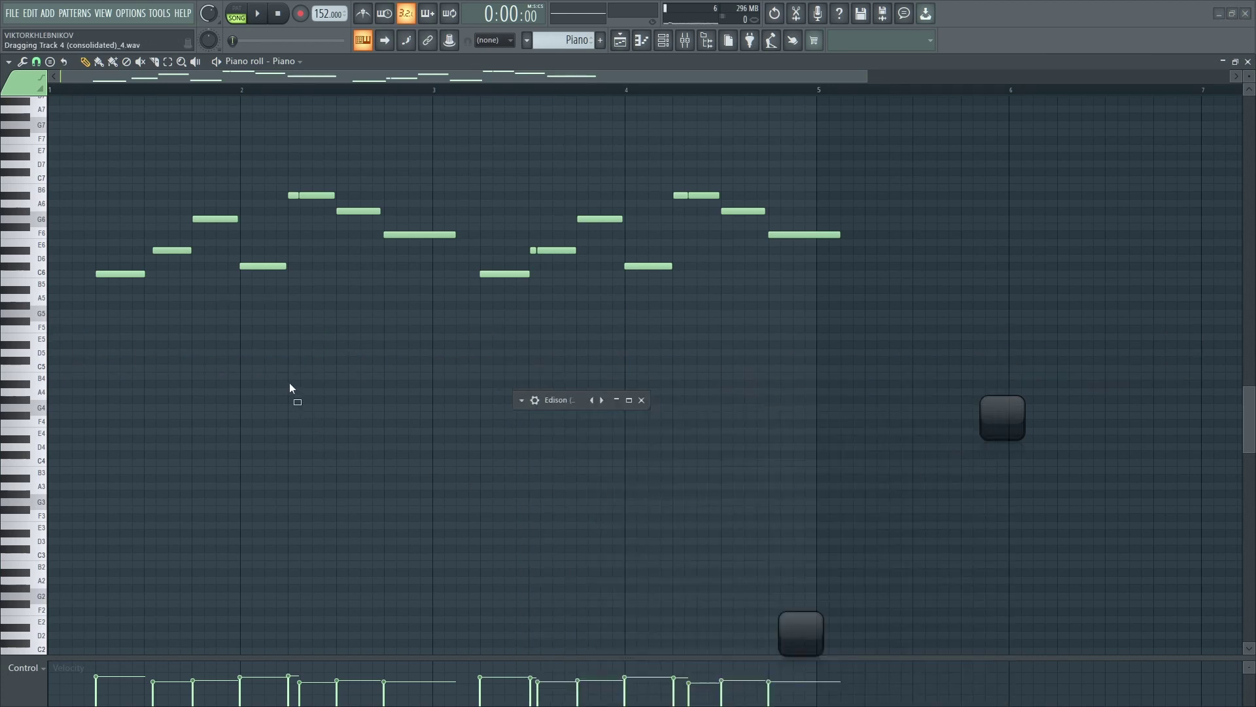
{"action": "left_click_drag", "start_coordinate": [202, 333], "coordinate": [202, 333]}
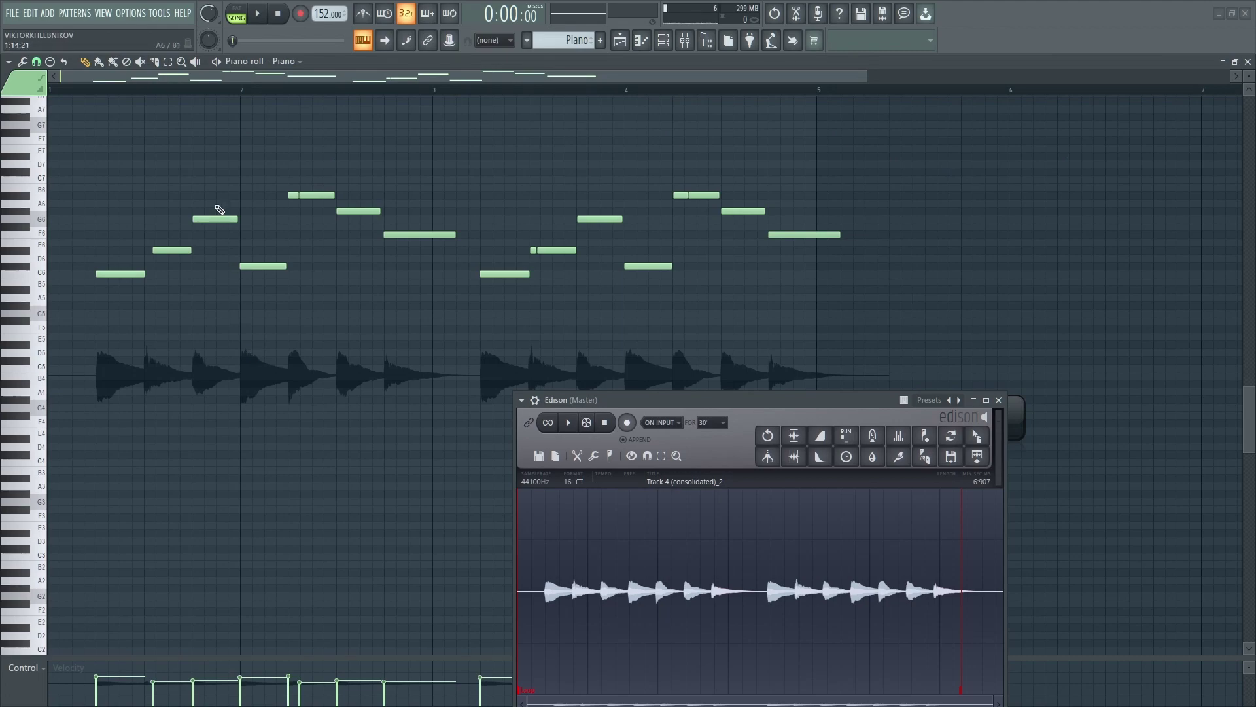
{"action": "left_click", "coordinate": [169, 246]}
{"action": "right_click", "coordinate": [168, 243]}
{"action": "left_click_drag", "start_coordinate": [165, 250], "coordinate": [155, 254]}
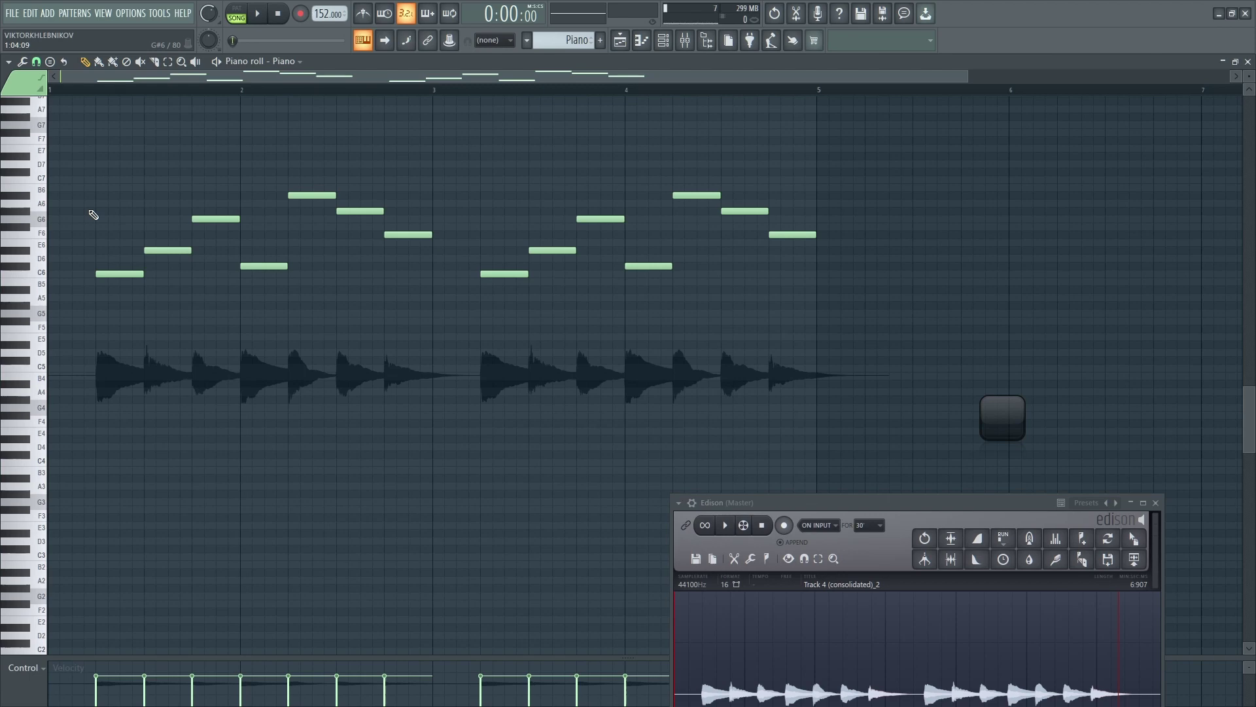
{"action": "key", "text": "space"}
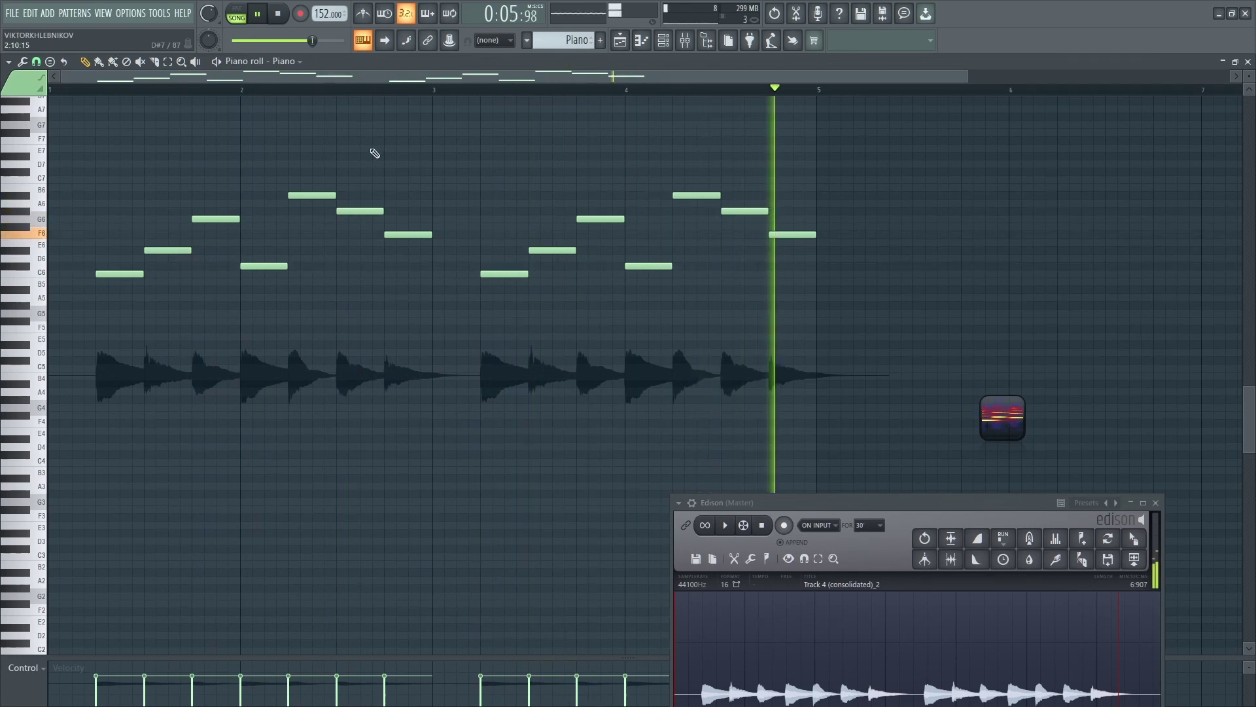
Play the song with Piano #2 audio unmuted, toggling the MIDI Piano mute to compare
{"action": "key", "text": "space"}
{"action": "left_click", "coordinate": [620, 39]}
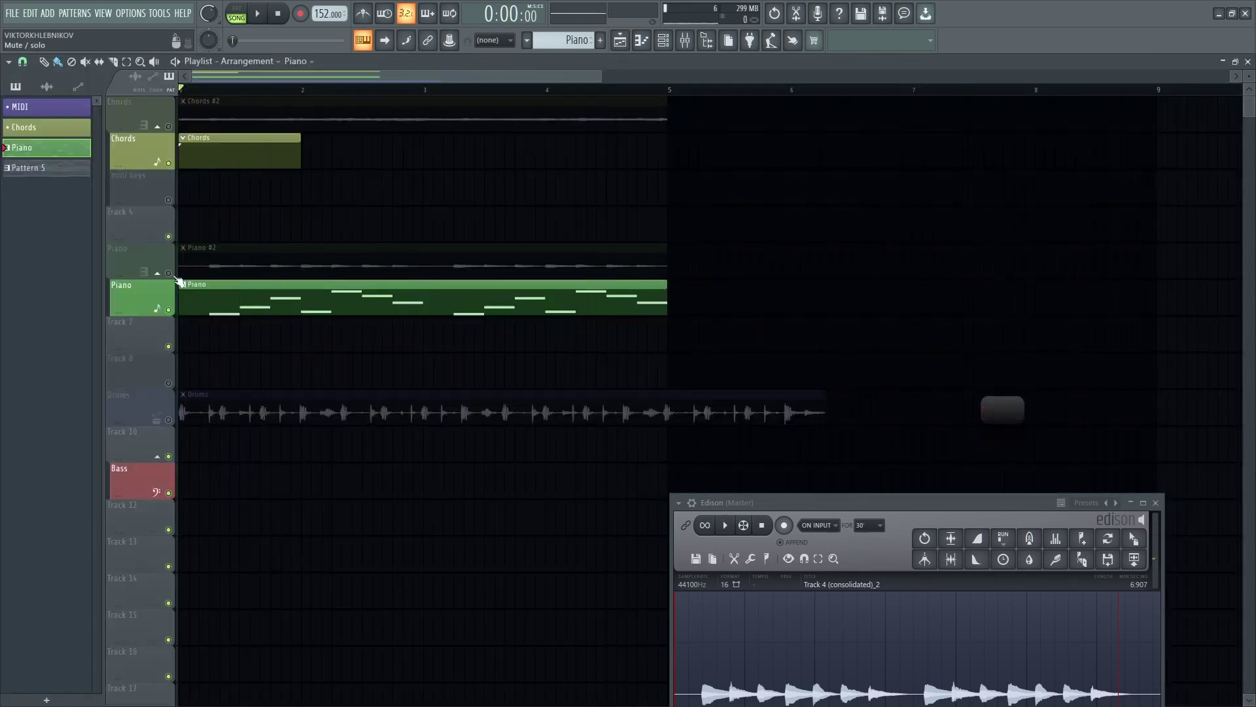
{"action": "left_click", "coordinate": [175, 277]}
{"action": "key", "text": "space"}
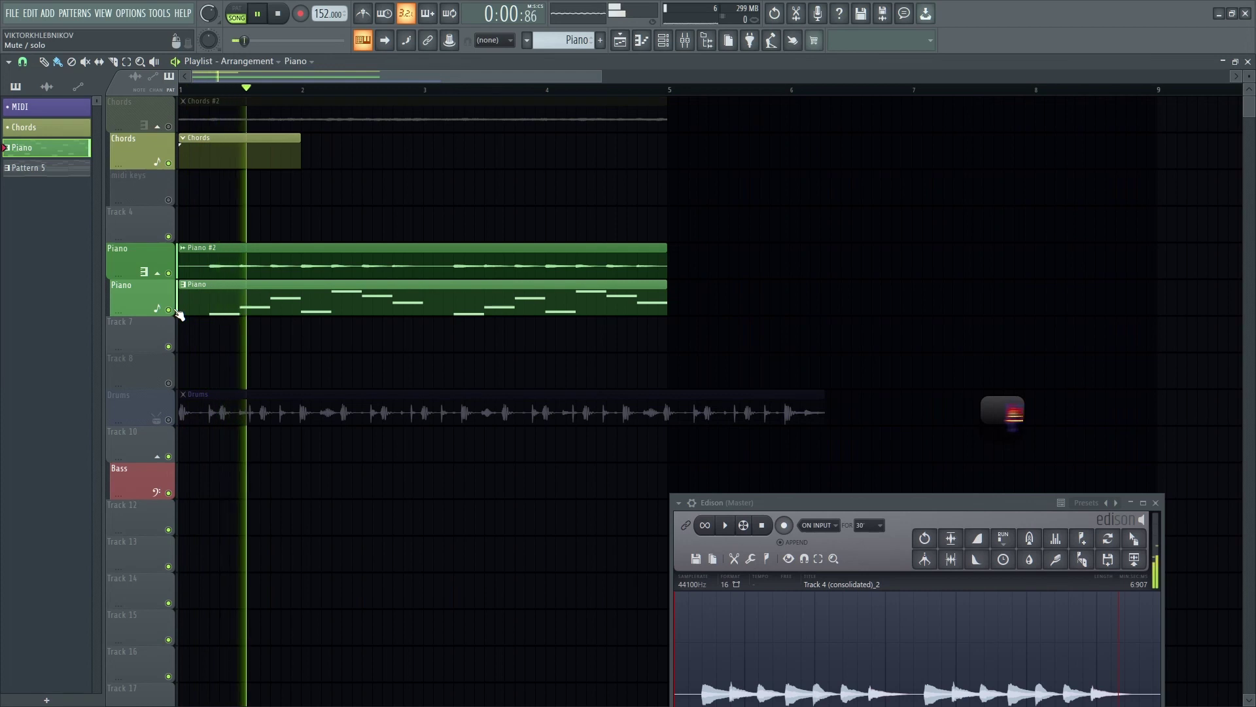
{"action": "left_click", "coordinate": [171, 311]}
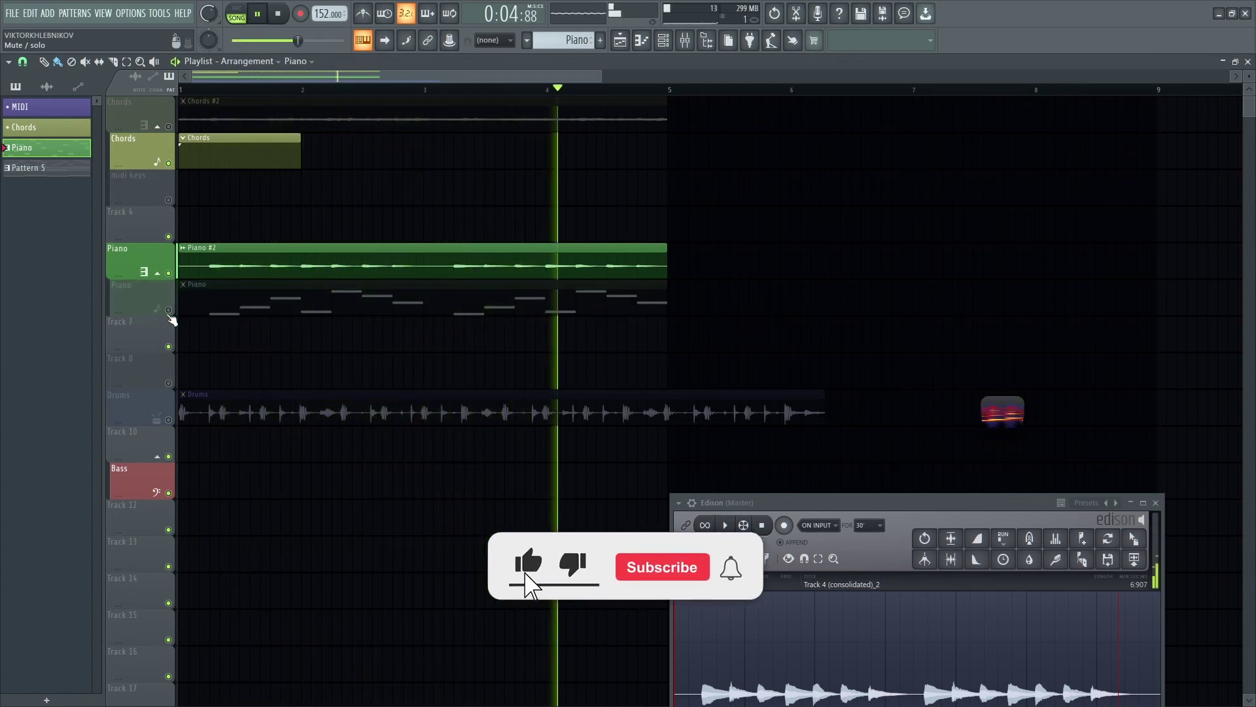
{"action": "left_click", "coordinate": [171, 314]}
{"action": "key", "text": "space"}
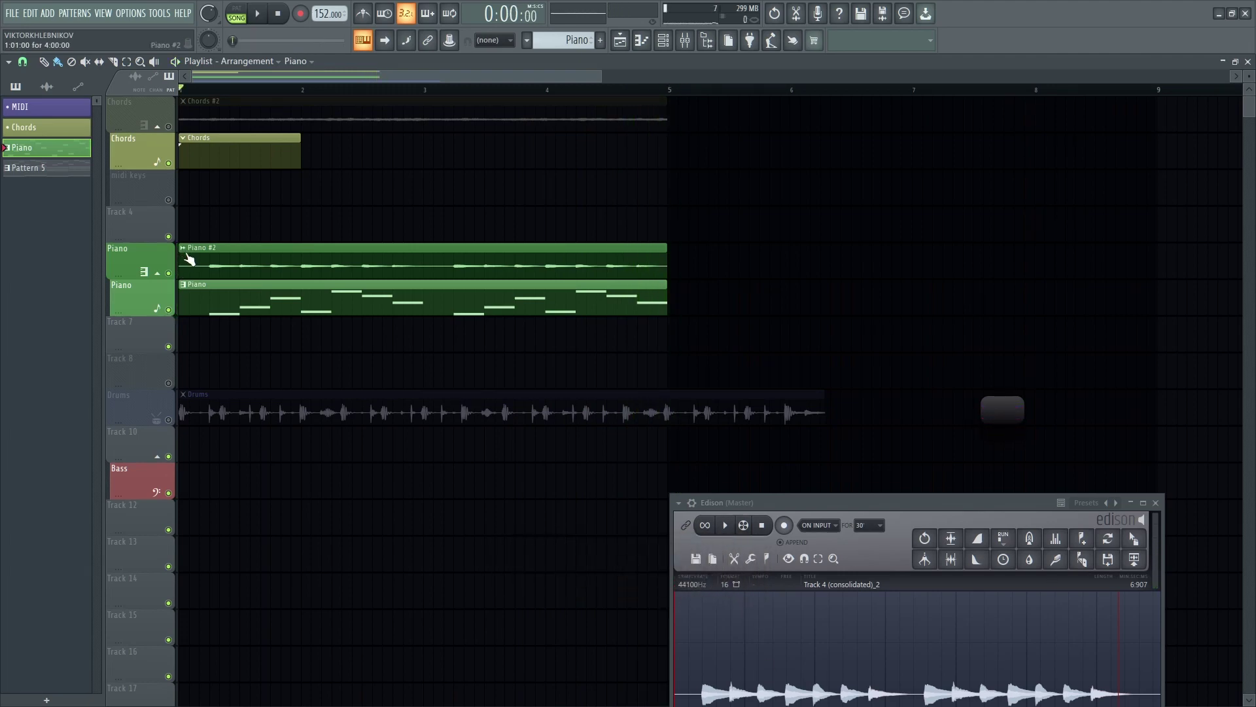
Unmute Chords #2, mute both Piano tracks, and play the song to hear the chords
{"action": "left_click_drag", "start_coordinate": [919, 501], "coordinate": [579, 310]}
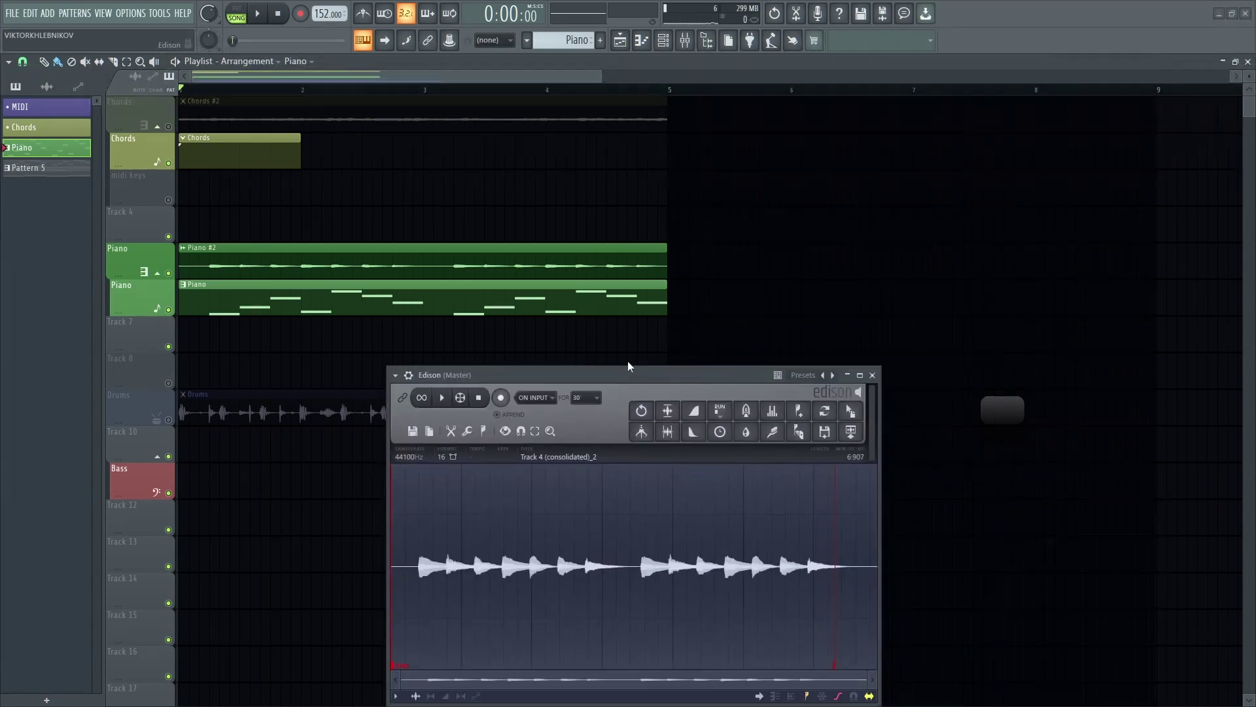
{"action": "left_click", "coordinate": [168, 127]}
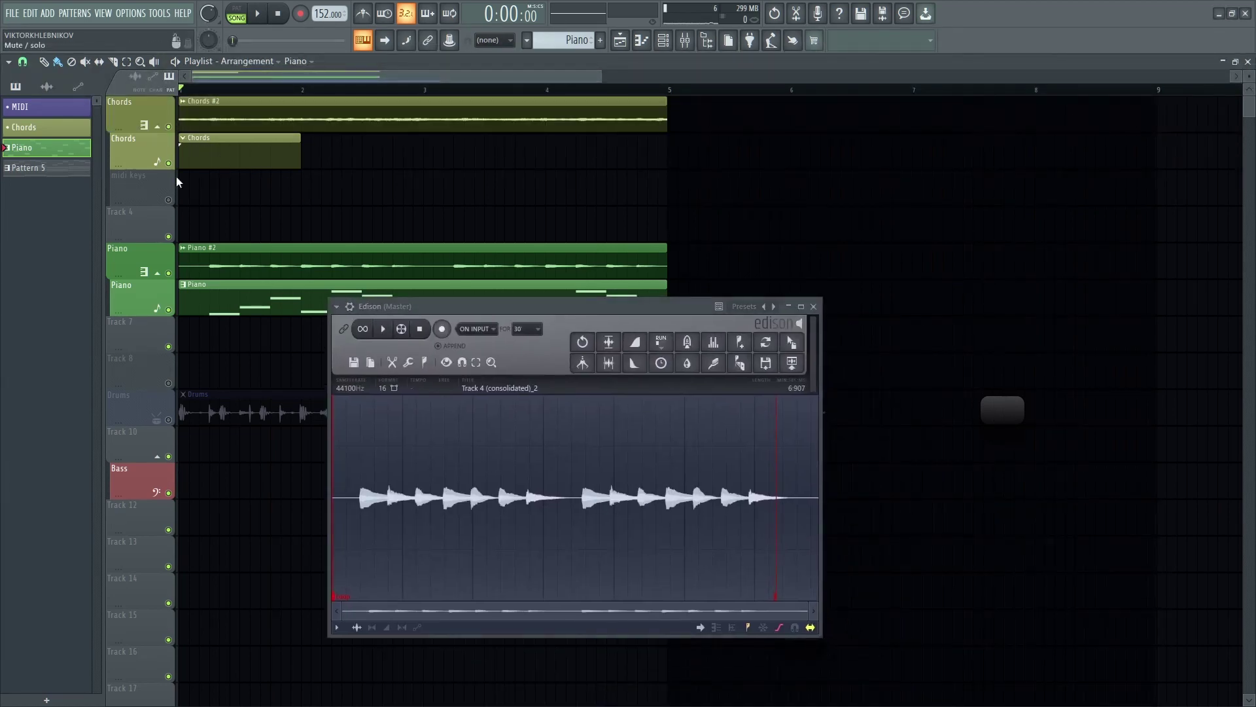
{"action": "left_click", "coordinate": [169, 309]}
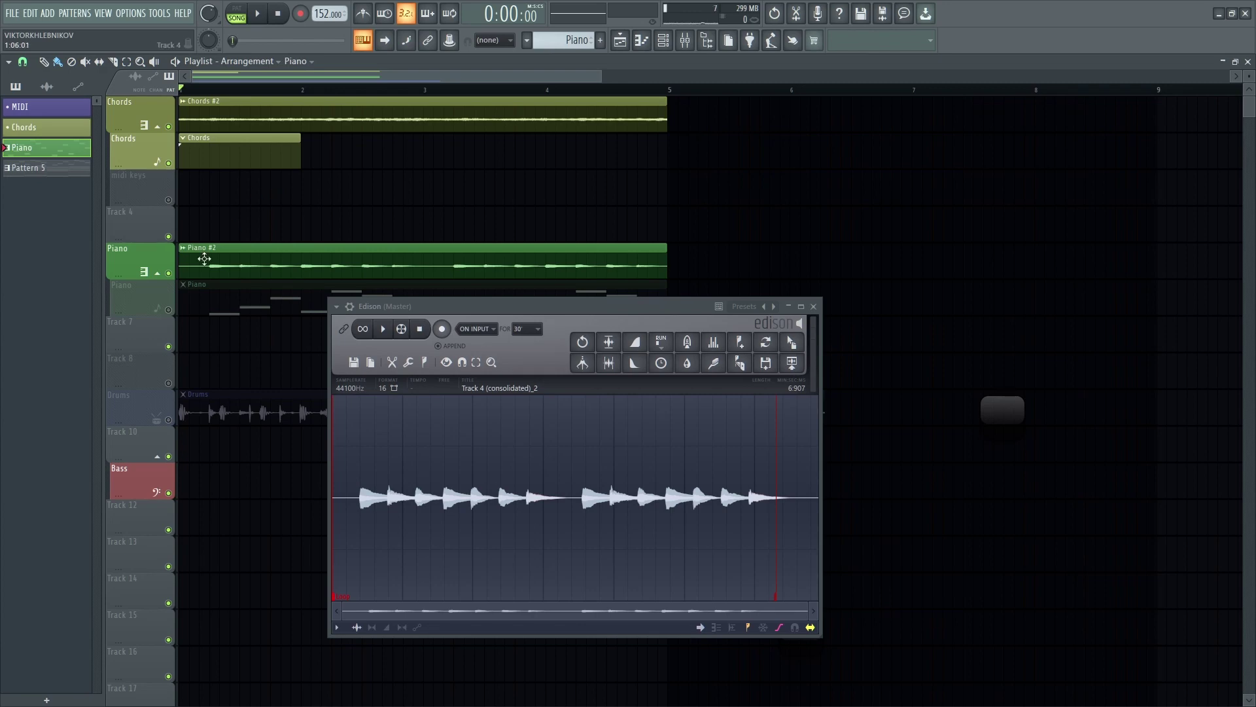
{"action": "left_click", "coordinate": [169, 272]}
{"action": "key", "text": "space"}
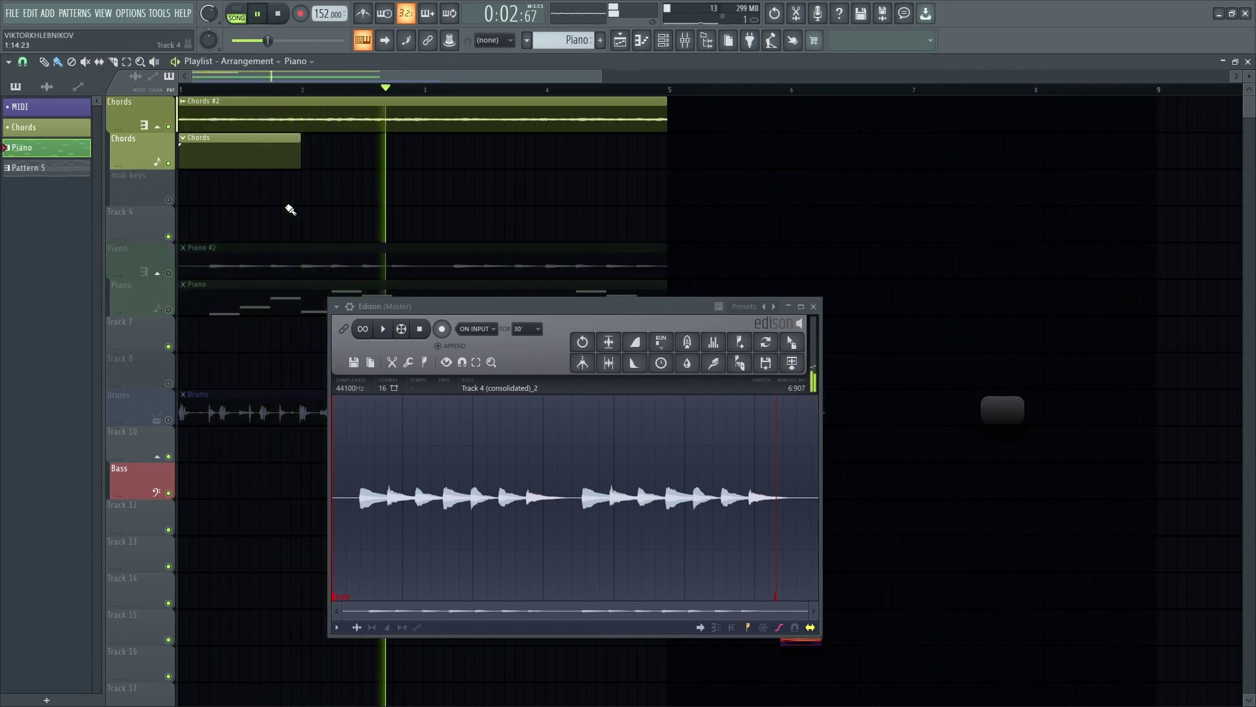
{"action": "key", "text": "space"}
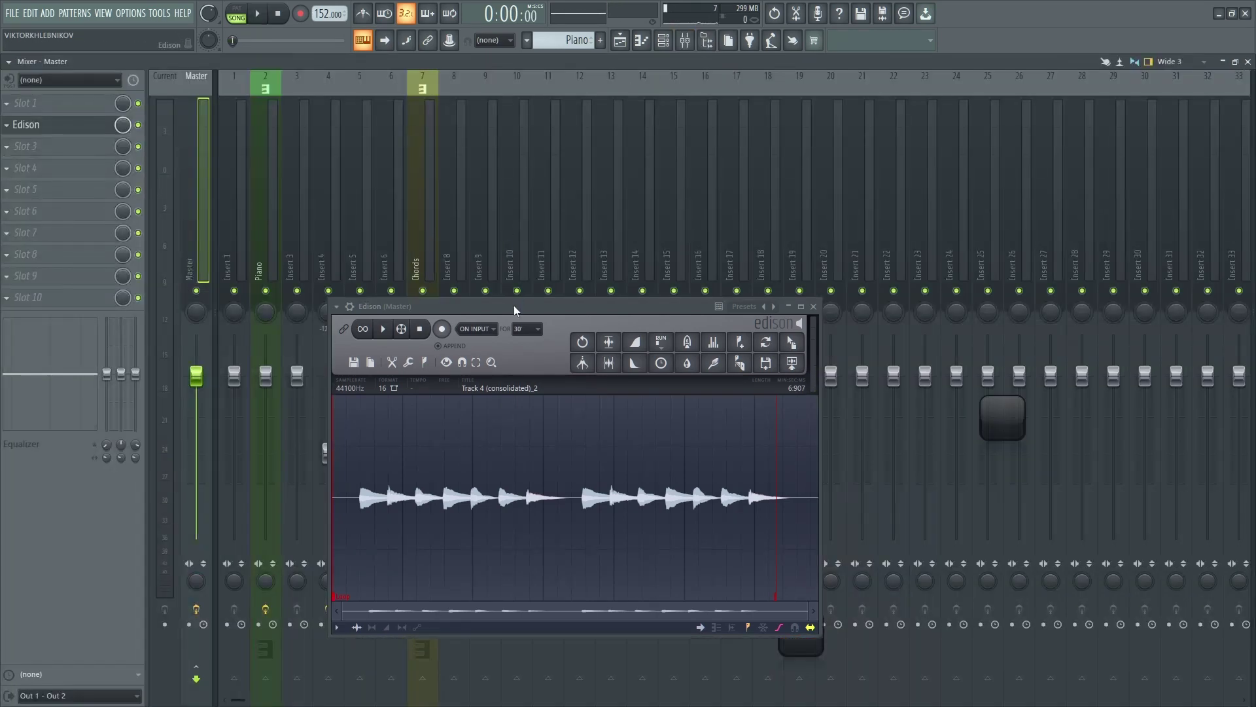
Load Wave Candy on the Chords mixer track and adjust its spectrum scale and dB range
{"action": "left_click_drag", "start_coordinate": [514, 305], "coordinate": [576, 388]}
{"action": "left_click", "coordinate": [427, 239]}
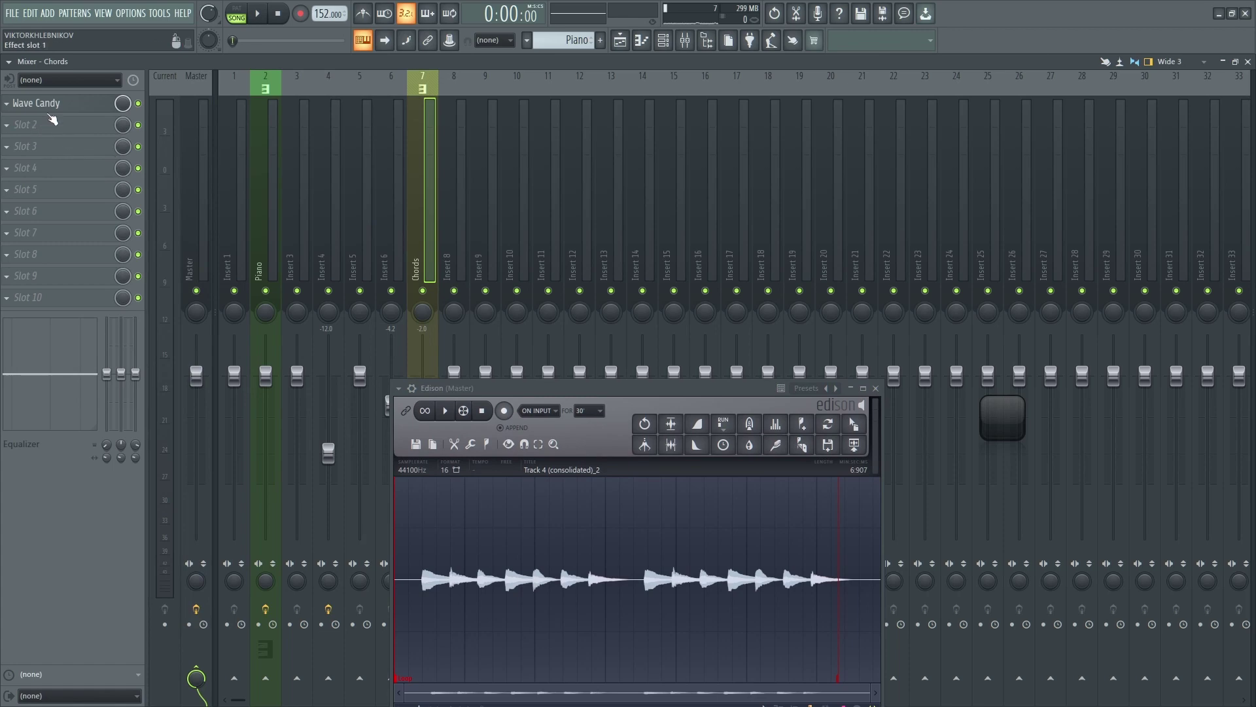
{"action": "left_click", "coordinate": [49, 105]}
{"action": "left_click_drag", "start_coordinate": [357, 253], "coordinate": [301, 204]}
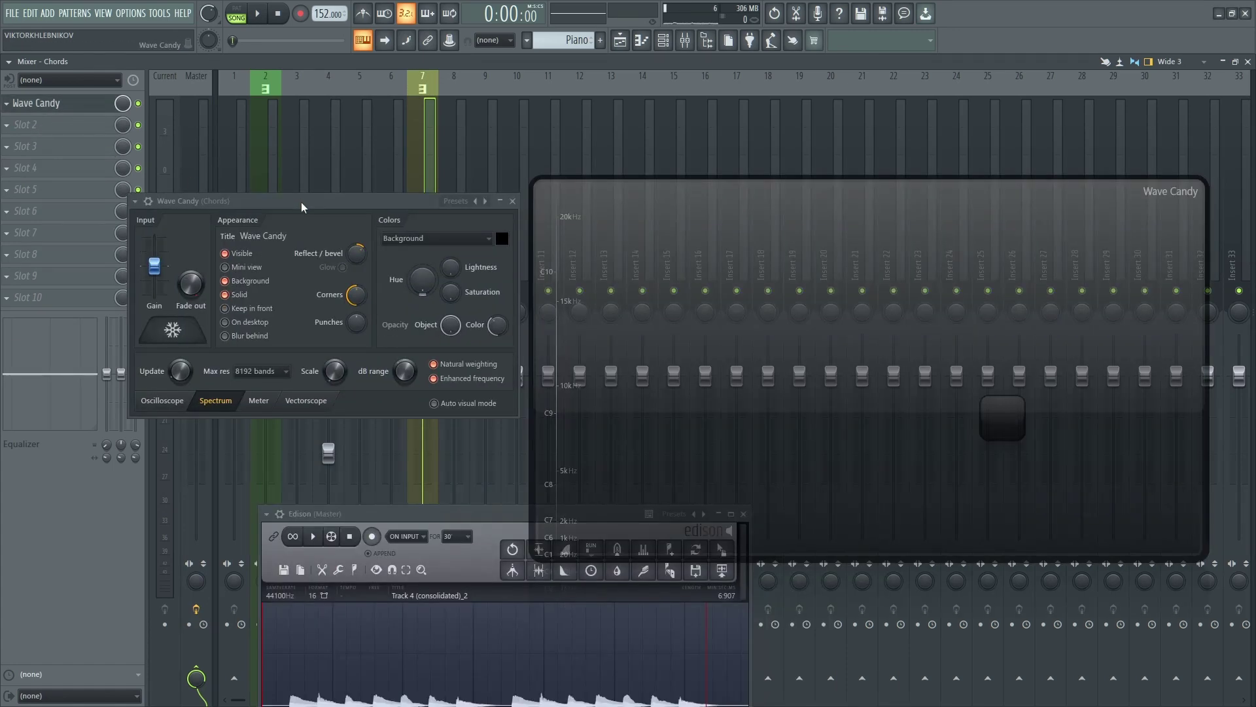
{"action": "mouse_move", "coordinate": [335, 372]}
{"action": "left_mouse_down"}
{"action": "mouse_move", "coordinate": [335, 353]}
{"action": "mouse_move", "coordinate": [337, 409]}
{"action": "left_mouse_up"}
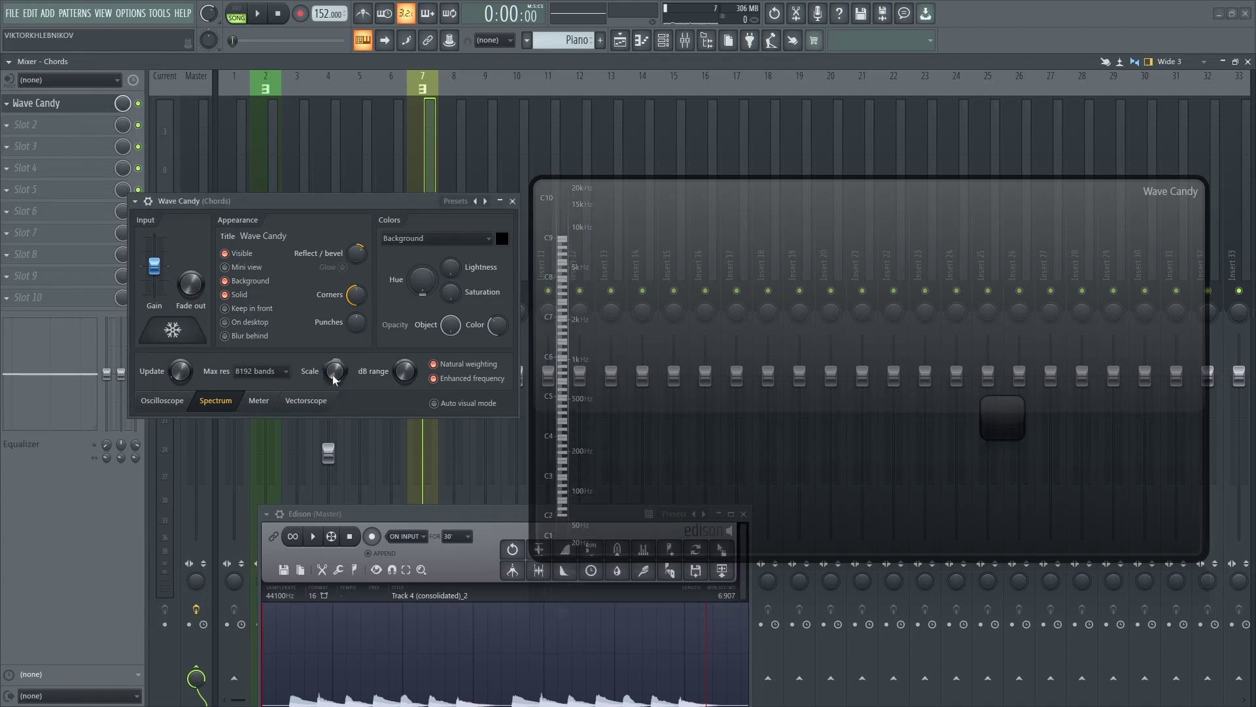
{"action": "left_click_drag", "start_coordinate": [405, 371], "coordinate": [404, 364]}
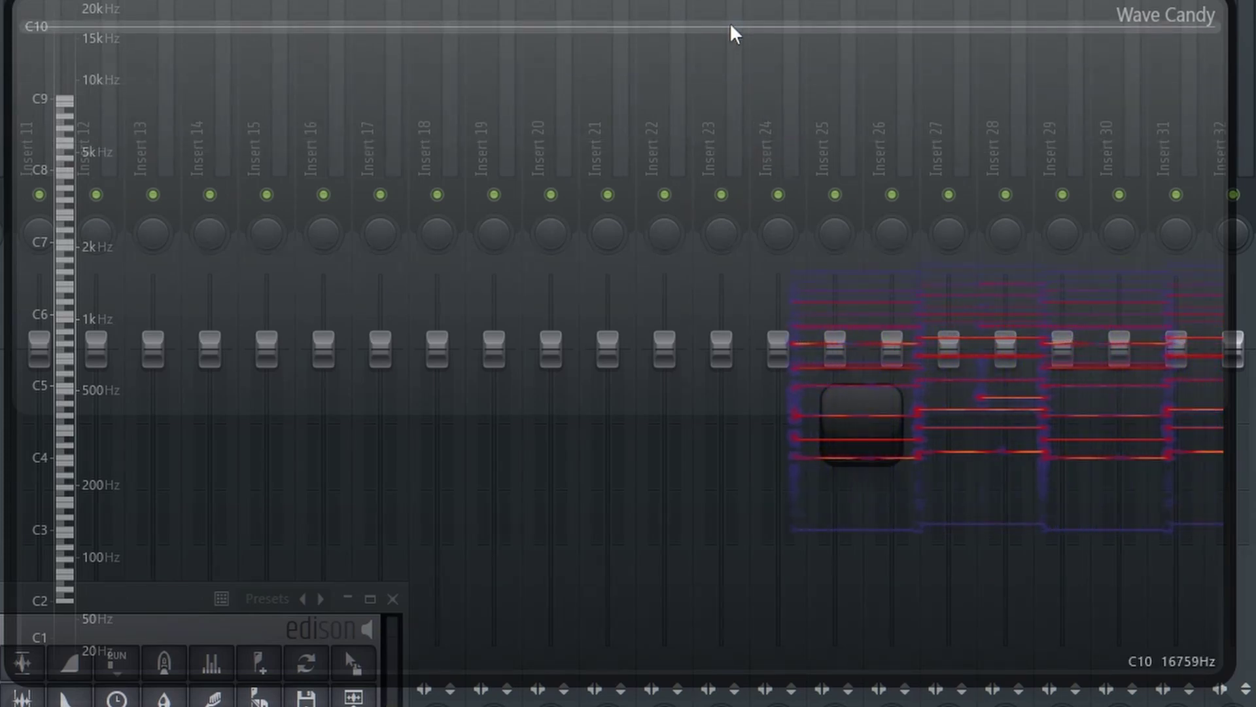
Slide the Wave Candy spectrum window toward the left edge of the screen
{"action": "mouse_move", "coordinate": [735, 31]}
{"action": "left_mouse_down"}
{"action": "mouse_move", "coordinate": [410, 45]}
{"action": "mouse_move", "coordinate": [325, 26]}
{"action": "left_mouse_up"}
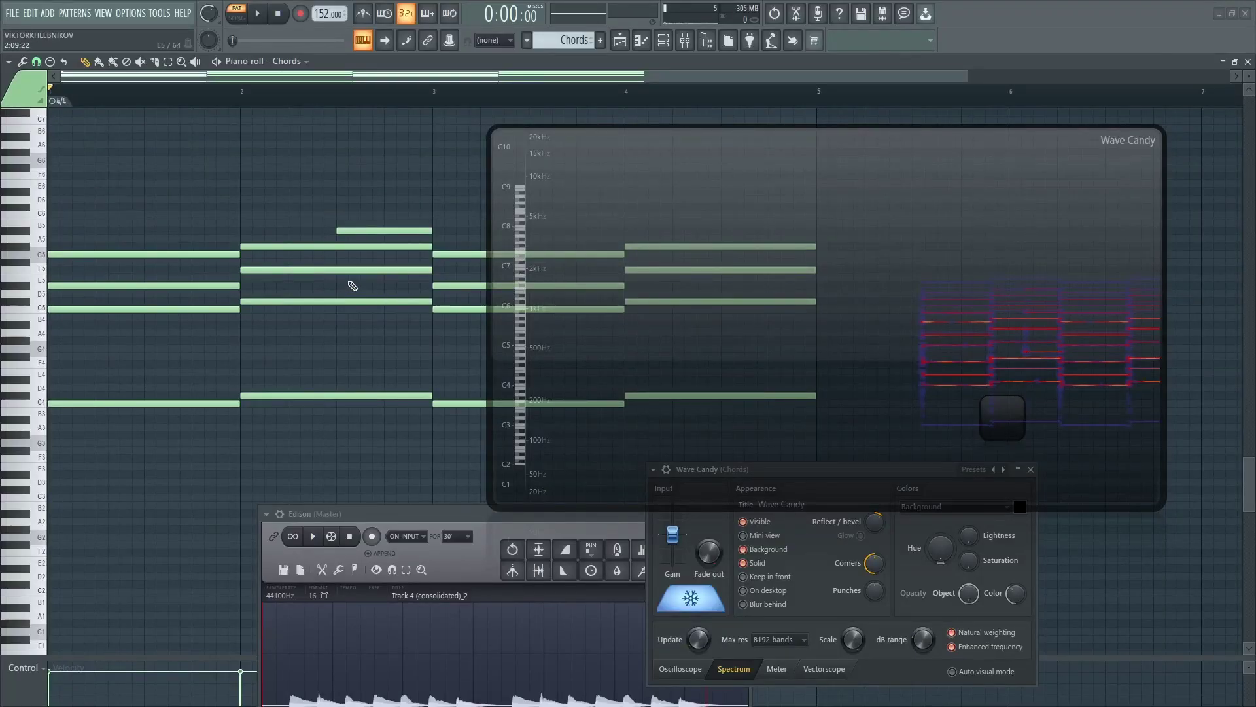
Play the Chords pattern's transcribed notes once from the transport, then stop
{"action": "left_click", "coordinate": [259, 16]}
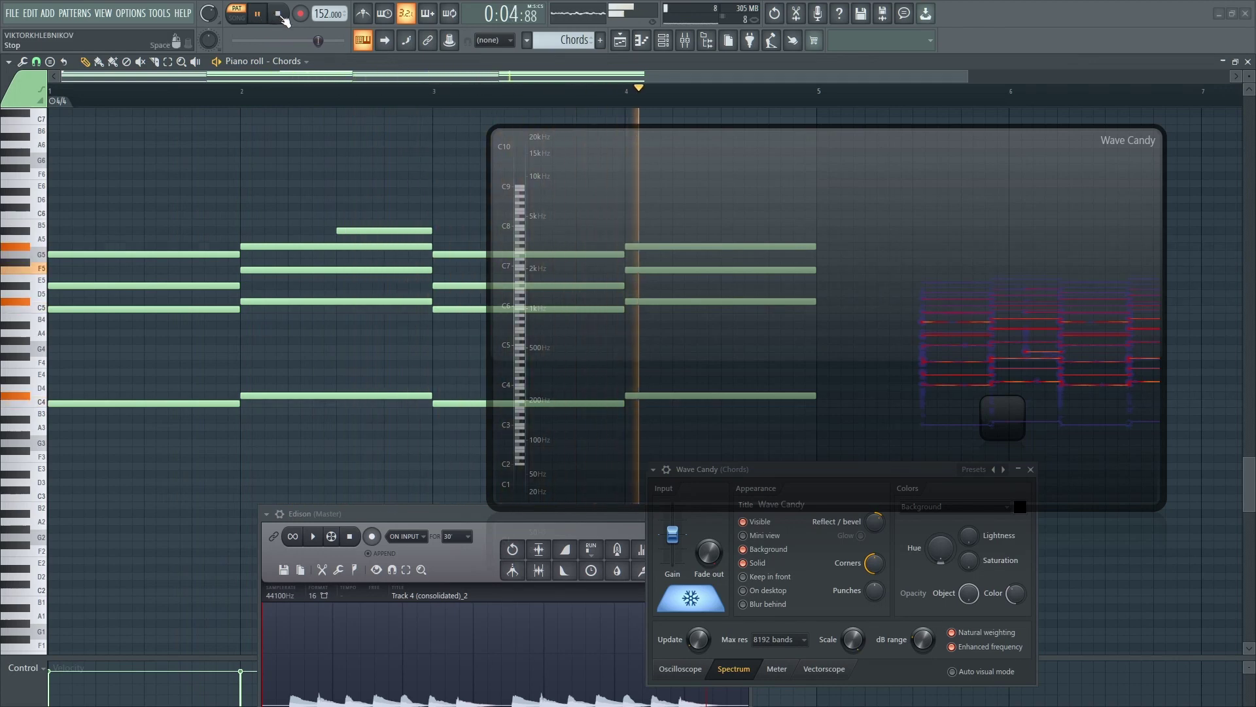
{"action": "left_click", "coordinate": [280, 15]}
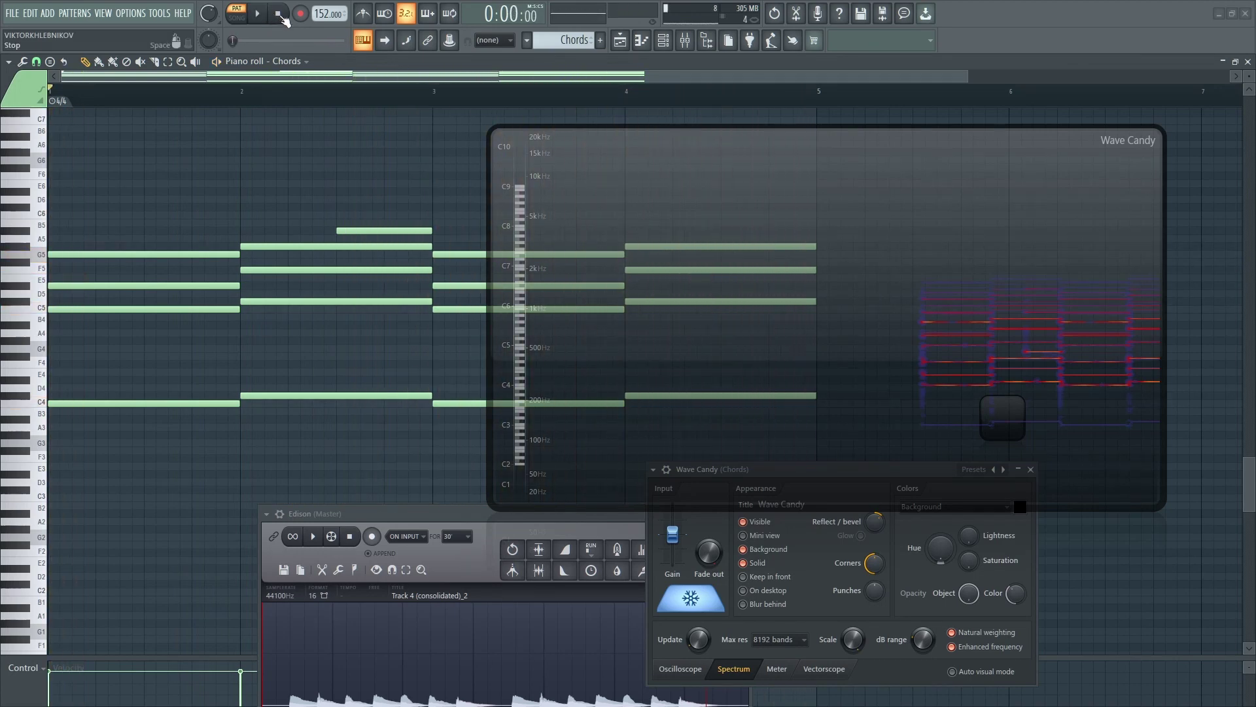